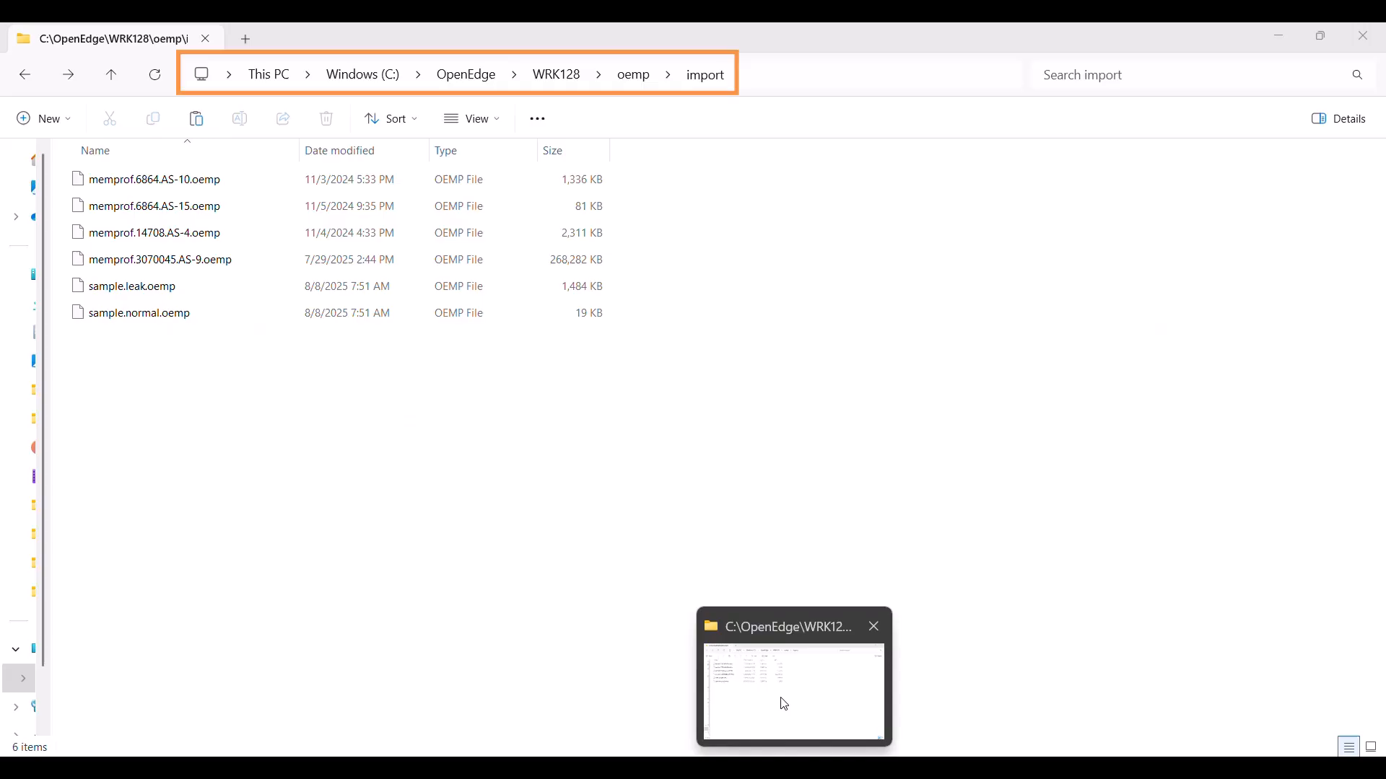
Import the memprof.39391.AS-4 recording and clear the name filter so all seven recordings show.
left_click(783, 704)
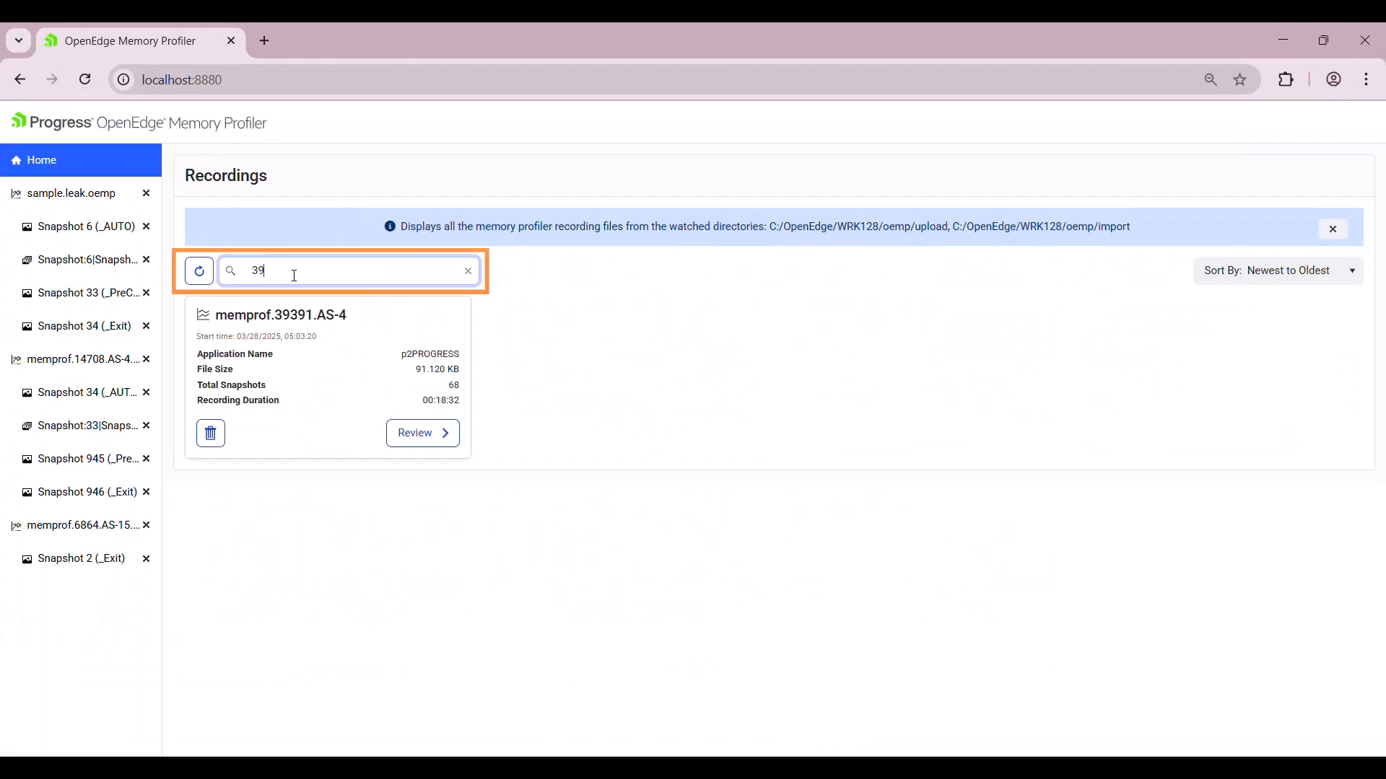
key("BackSpace")
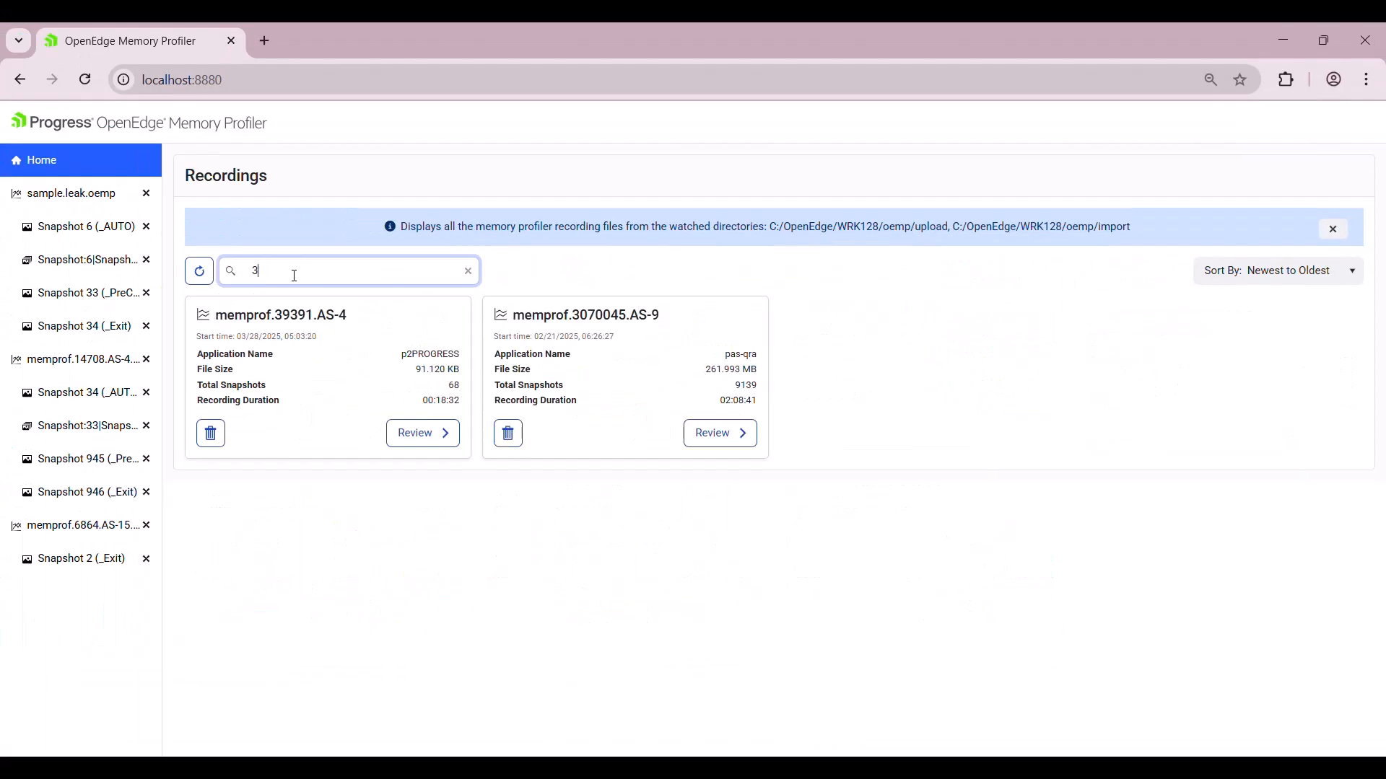
key("BackSpace")
left_click(1270, 271)
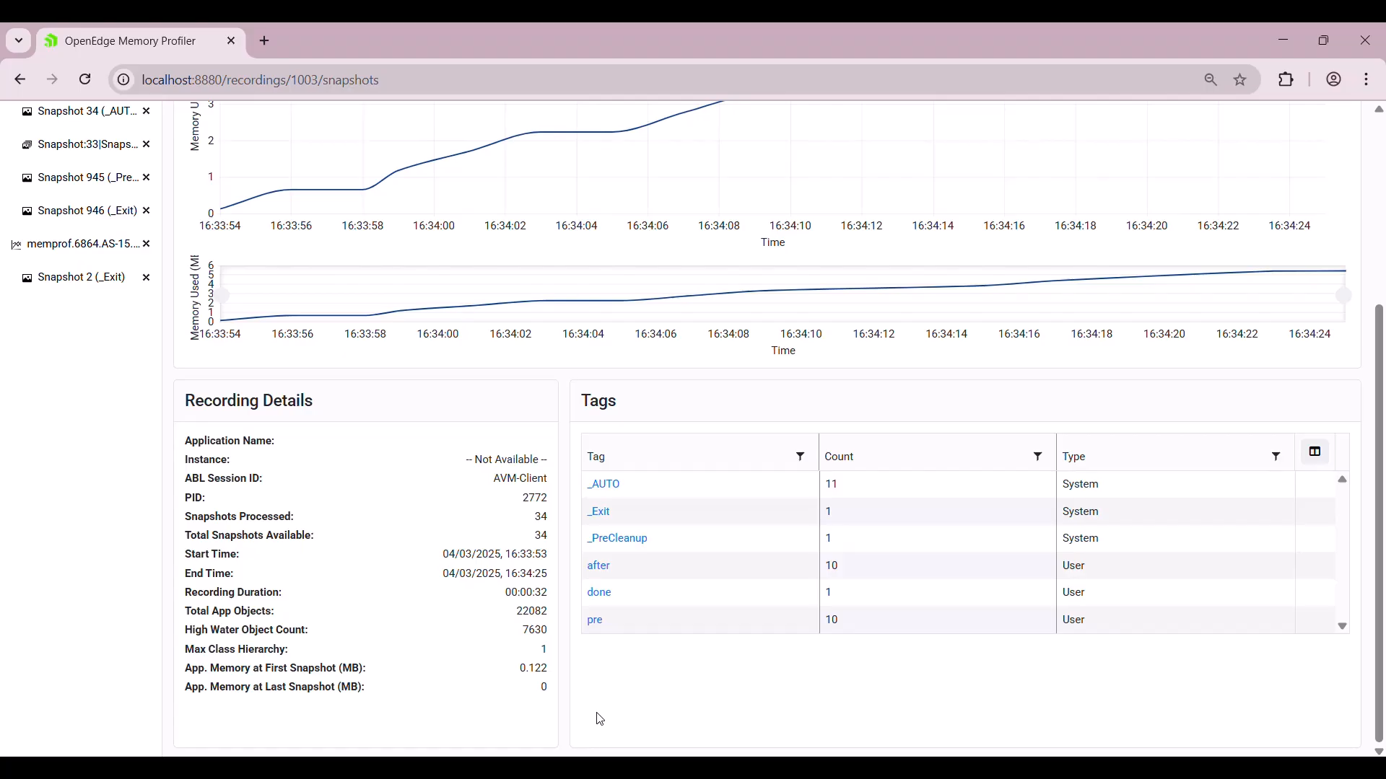
scroll(600, 719, "up", 3)
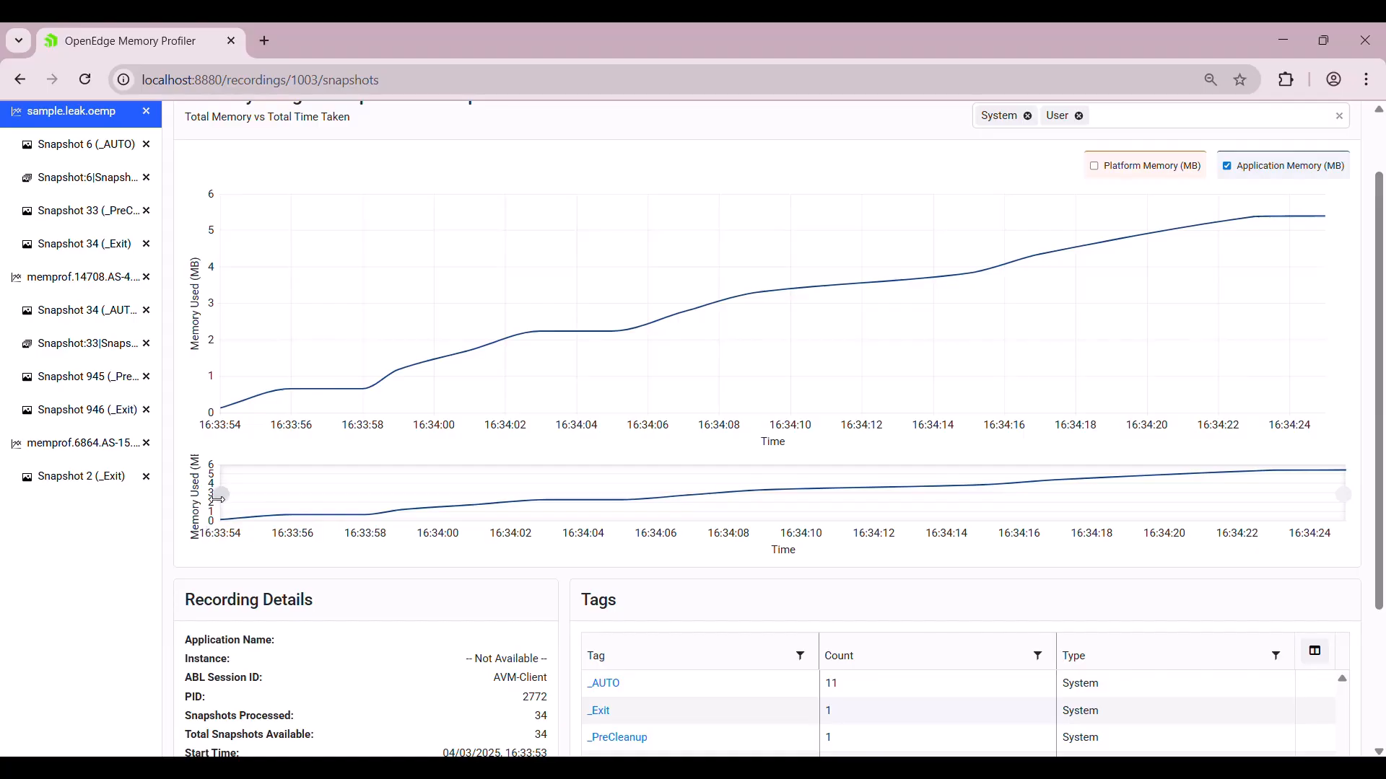
left_click_drag(223, 498, 437, 497)
left_click(455, 502)
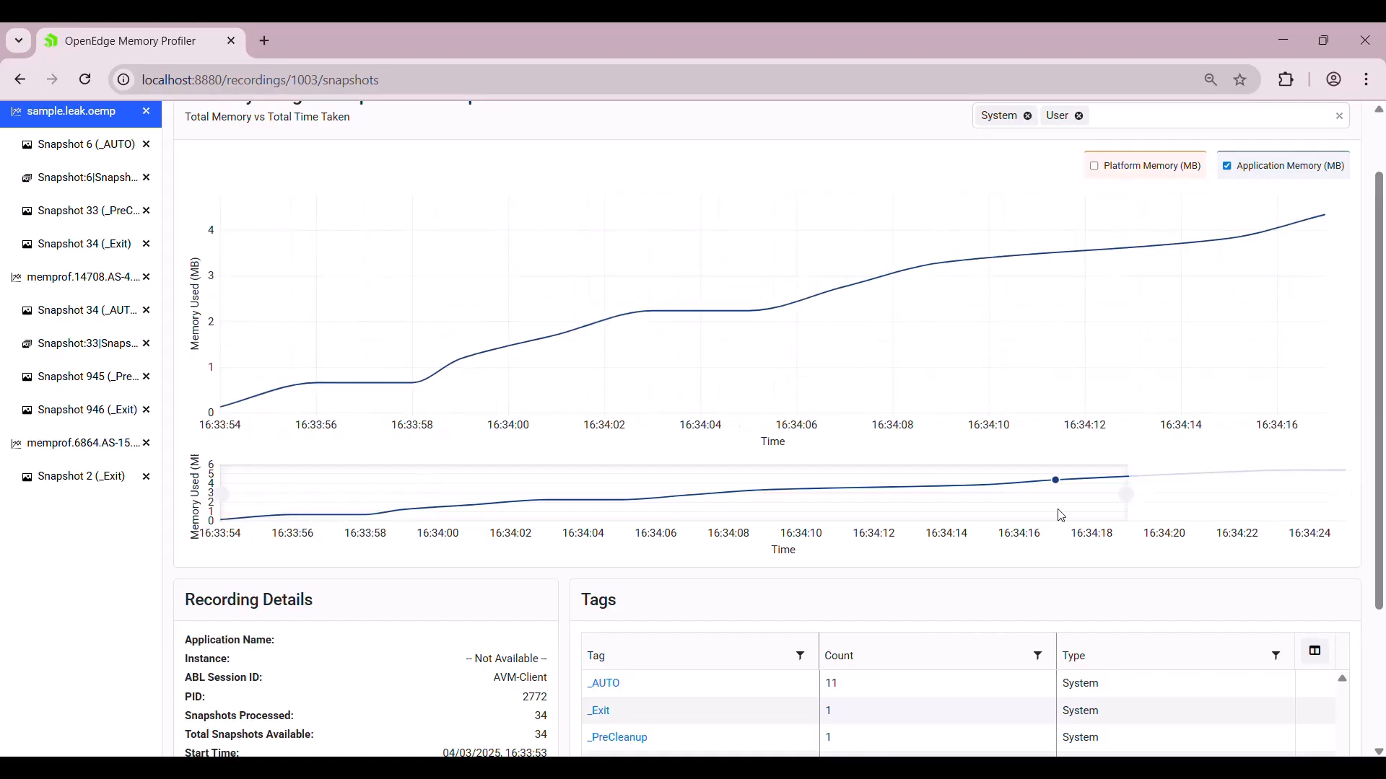
left_click(1185, 507)
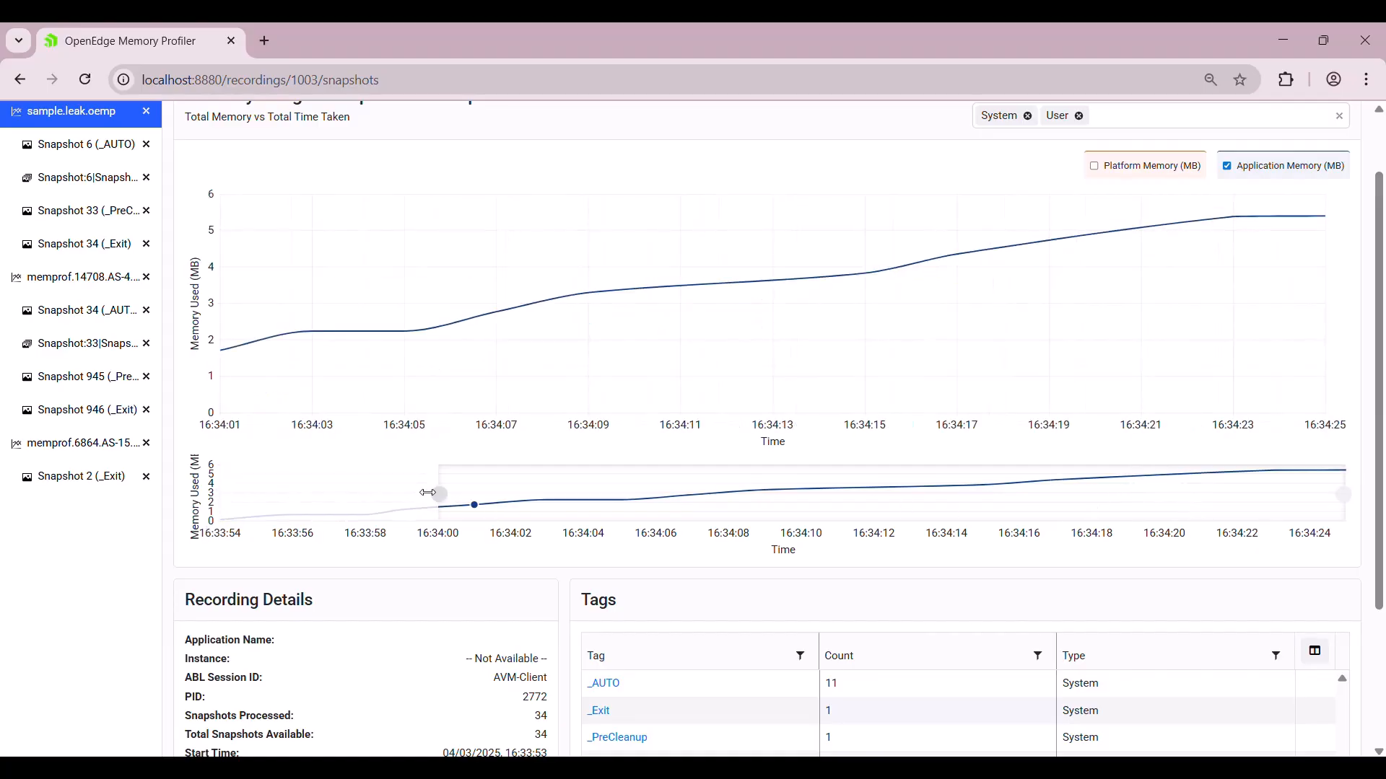
left_click_drag(439, 495, 221, 497)
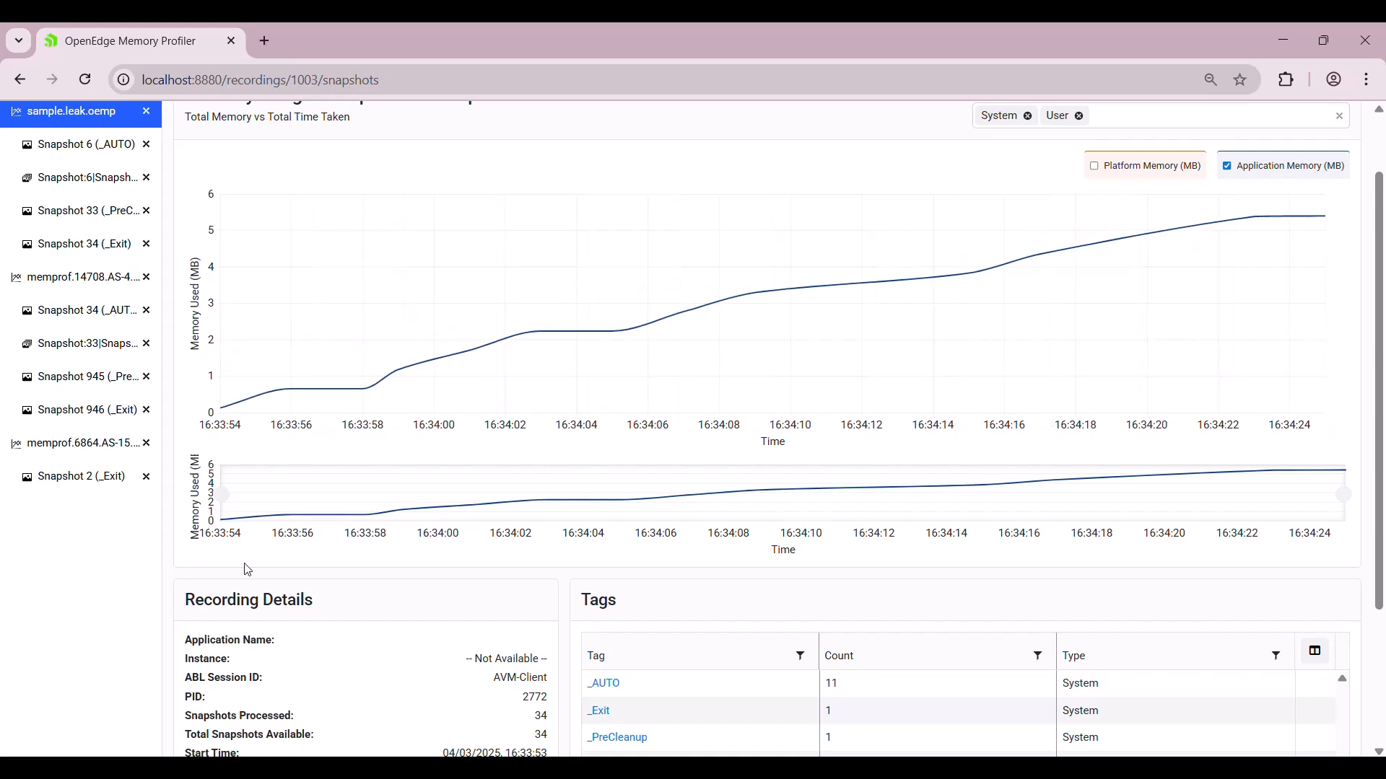
scroll(248, 570, "up", 2)
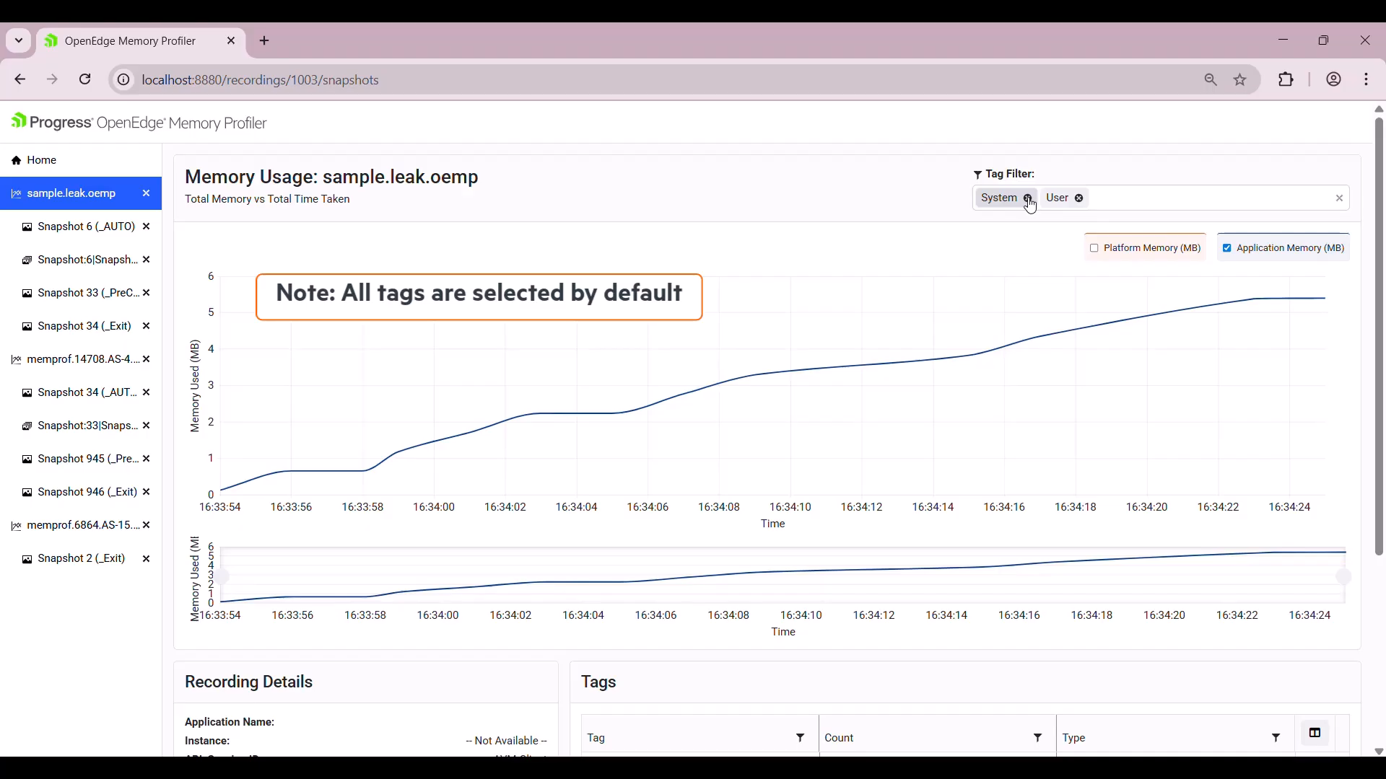
left_click(1028, 199)
left_click(1030, 199)
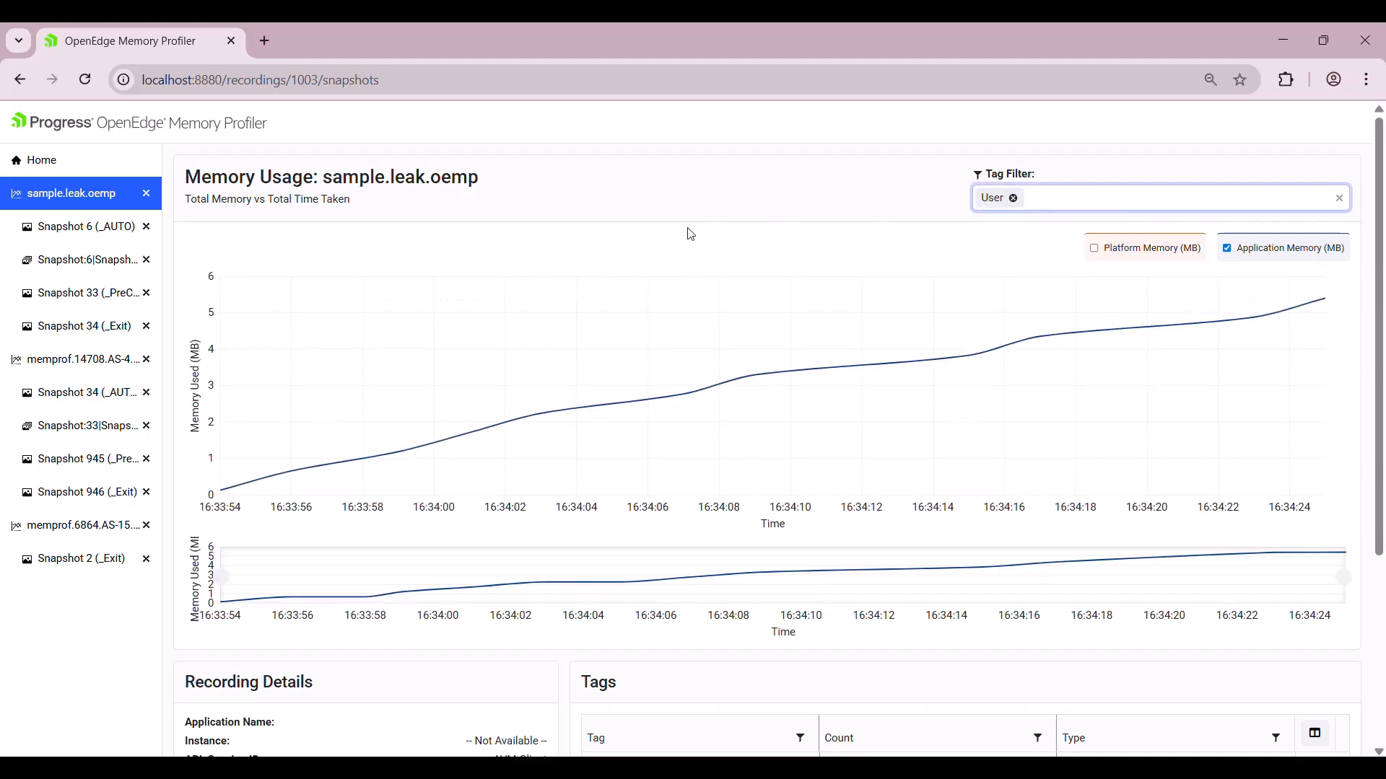
left_click(1073, 208)
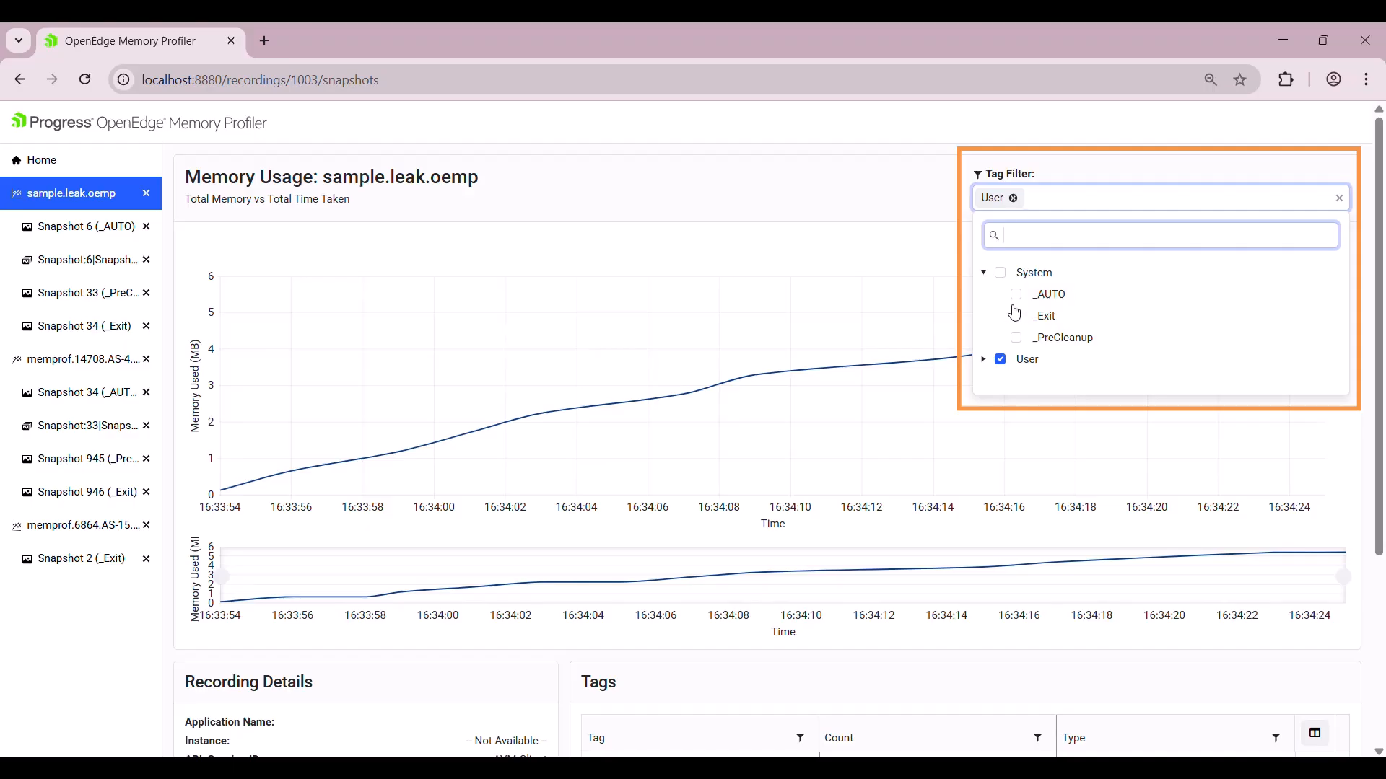
left_click(1003, 280)
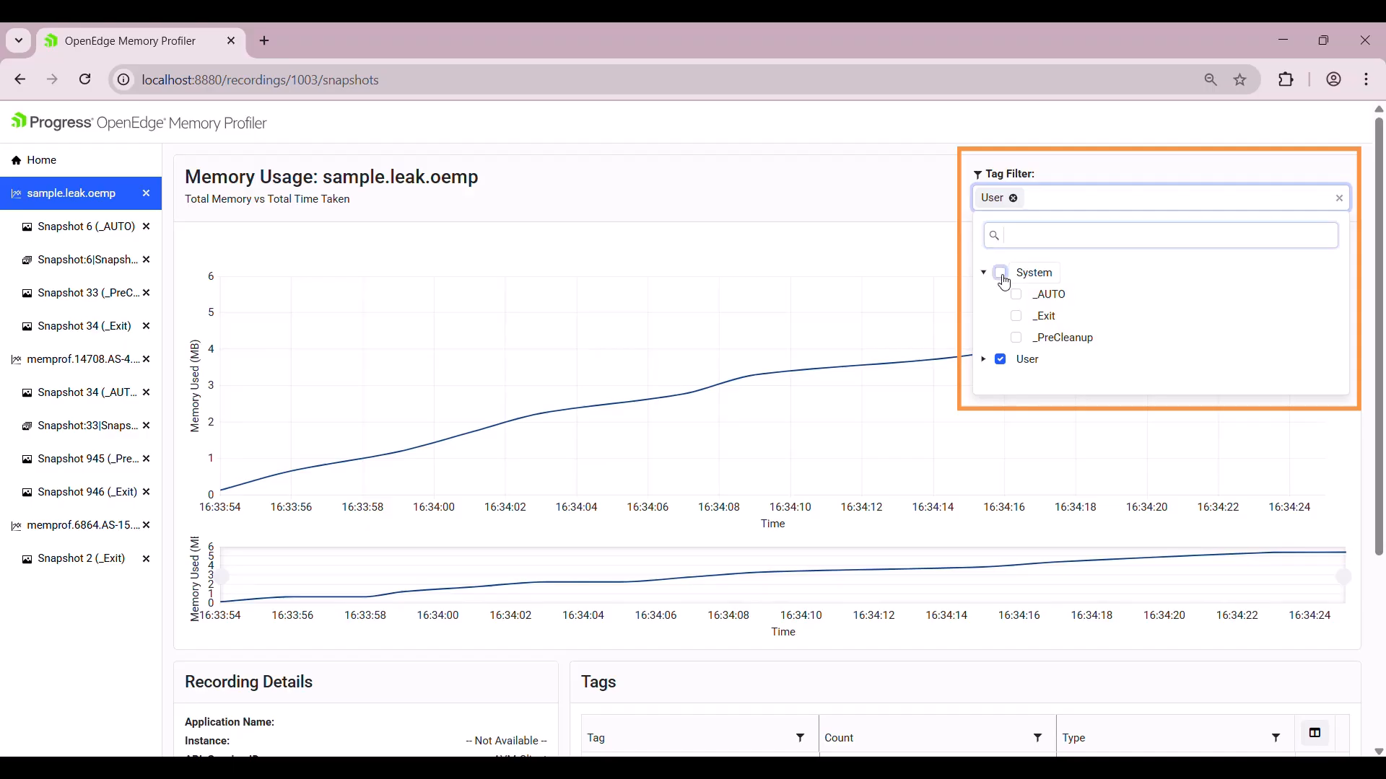
left_click(881, 216)
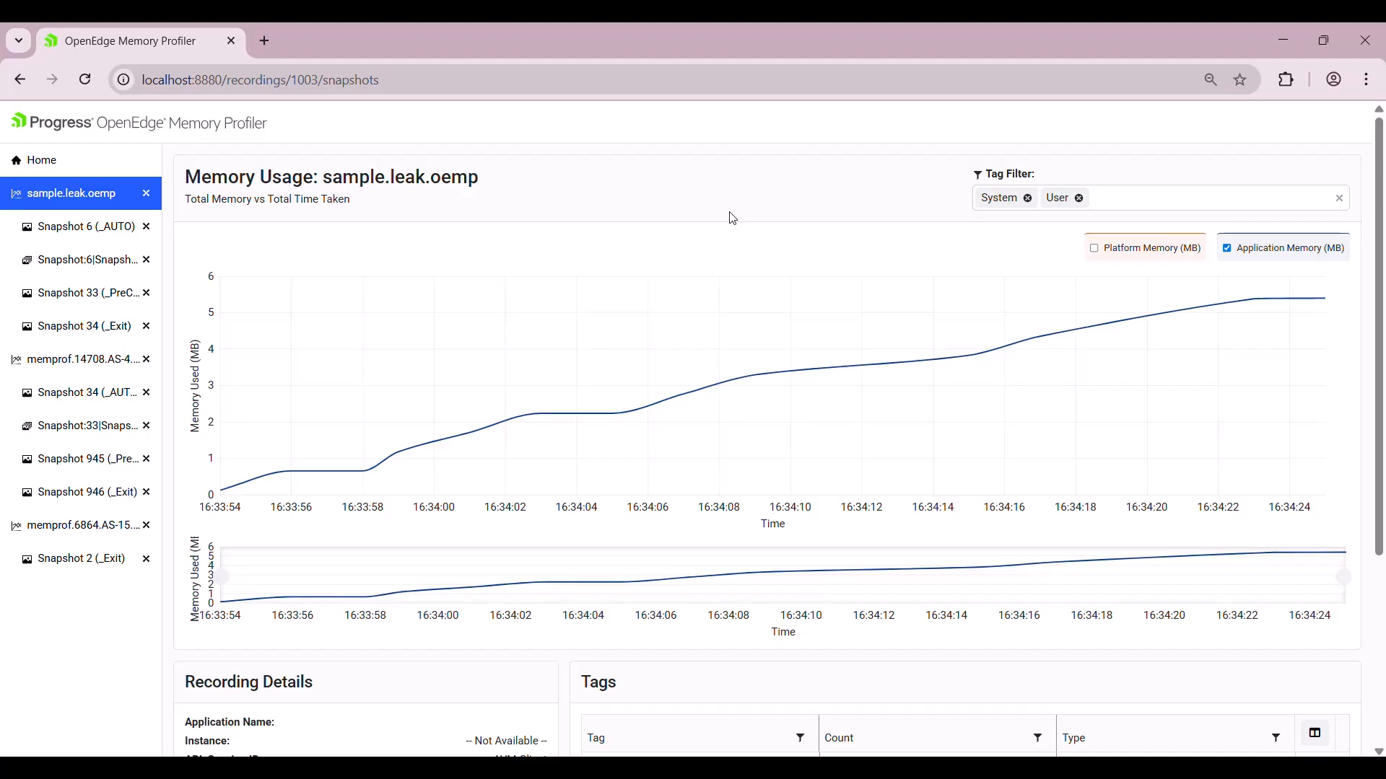
scroll(282, 662, "down", 3)
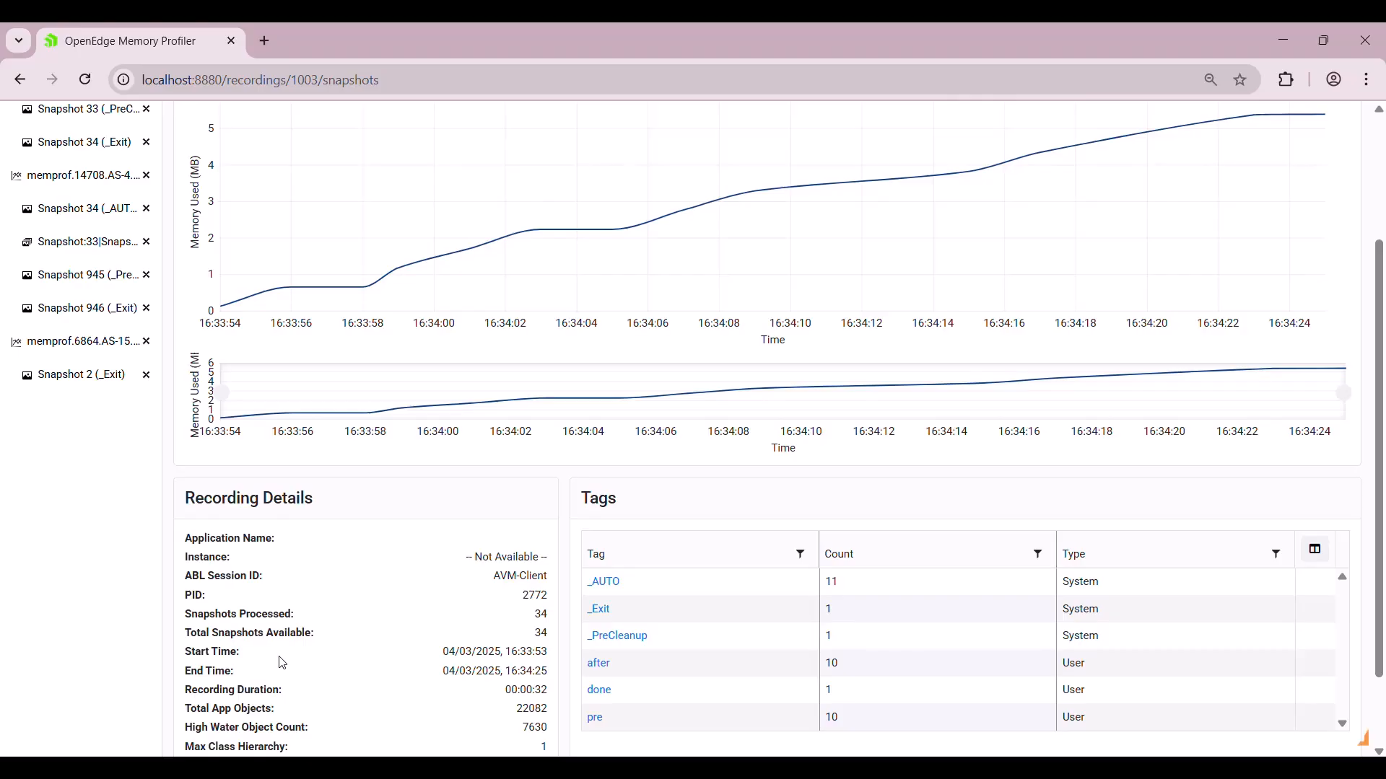
Open _AUTO Snapshot 15 (2.234 MB) from the 16:34:05 chart point, then return to sample.leak.oemp.
left_click(603, 584)
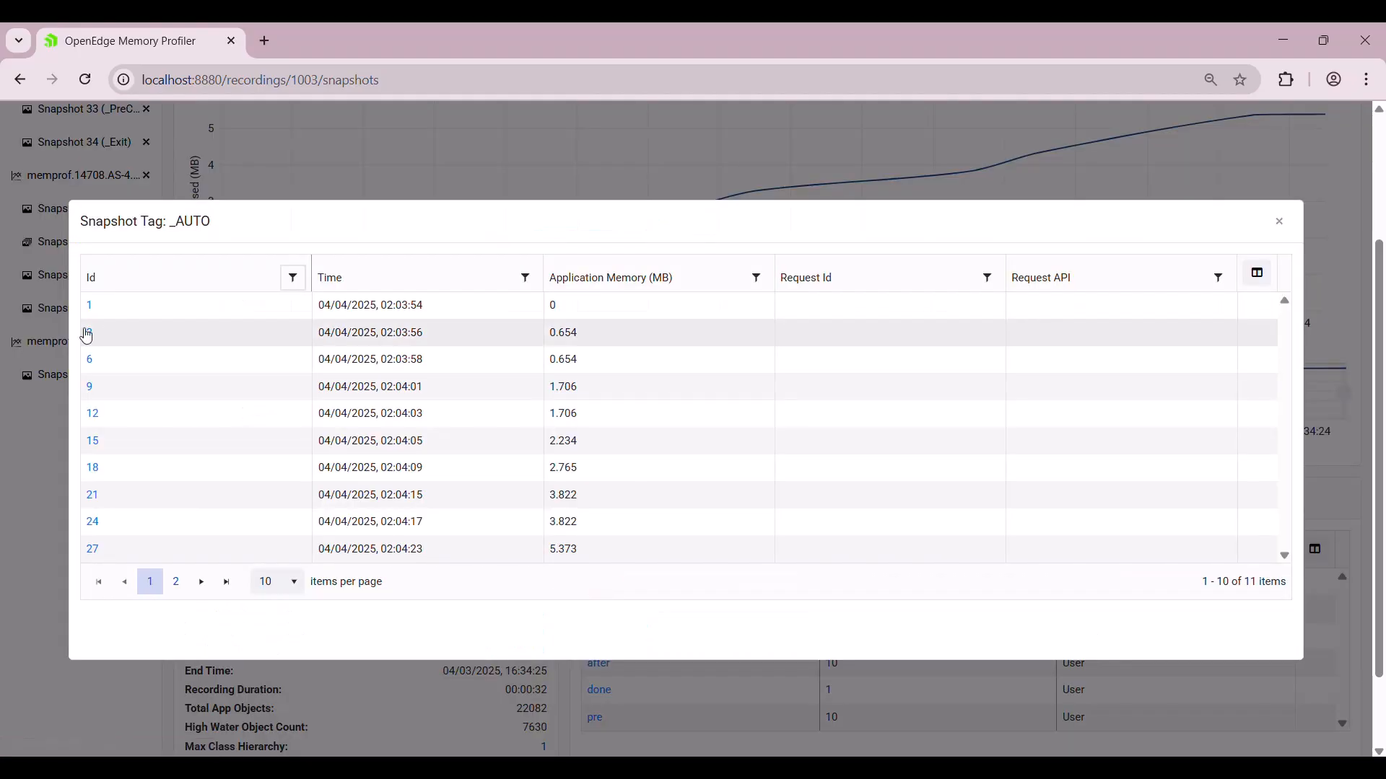
left_click(90, 360)
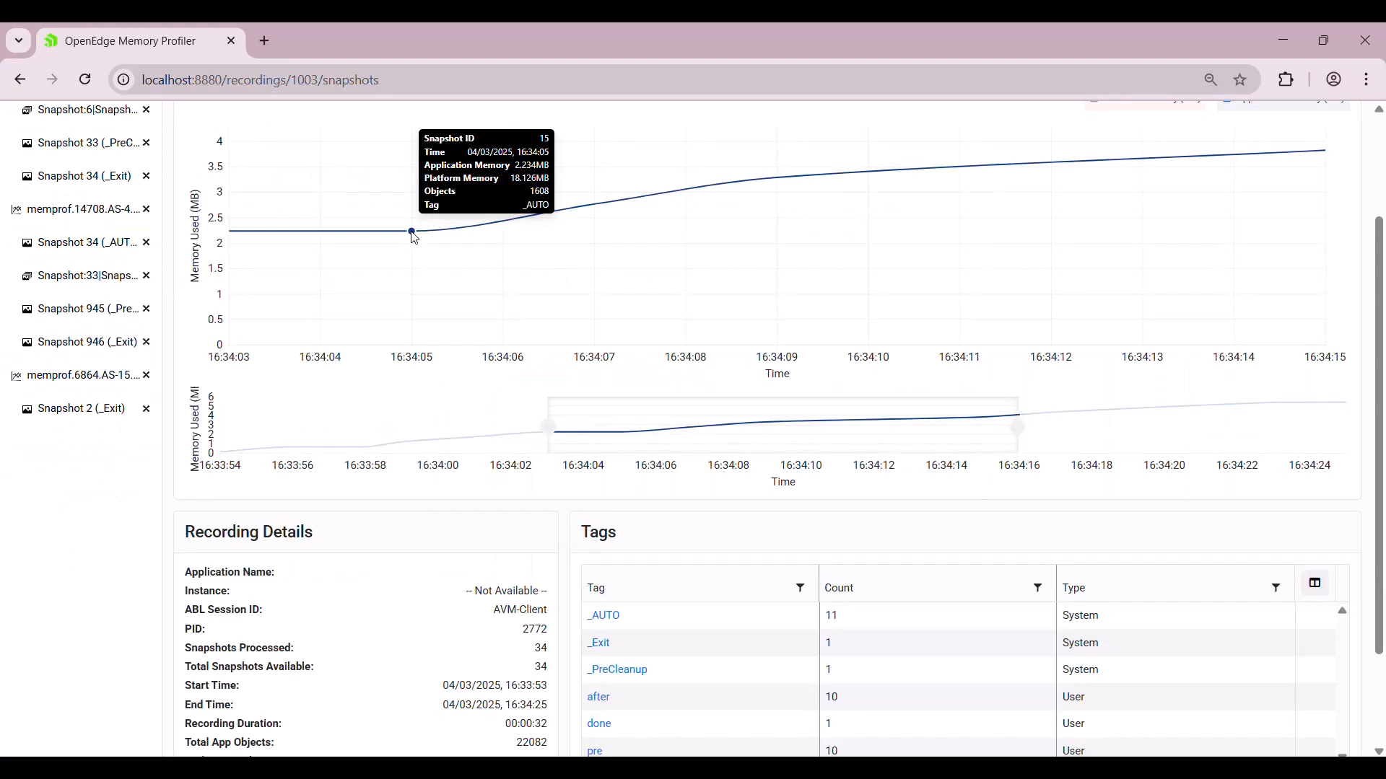
left_click(412, 233)
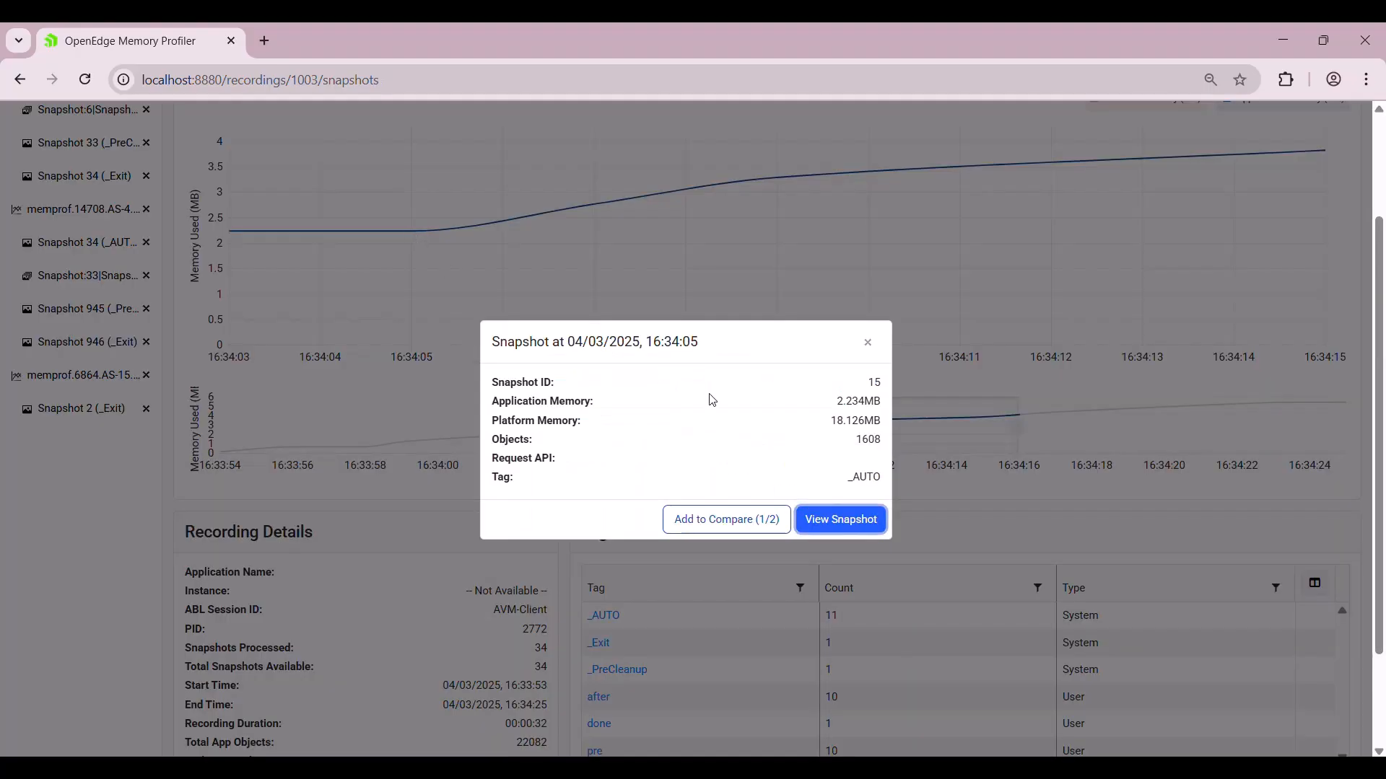
left_click(838, 527)
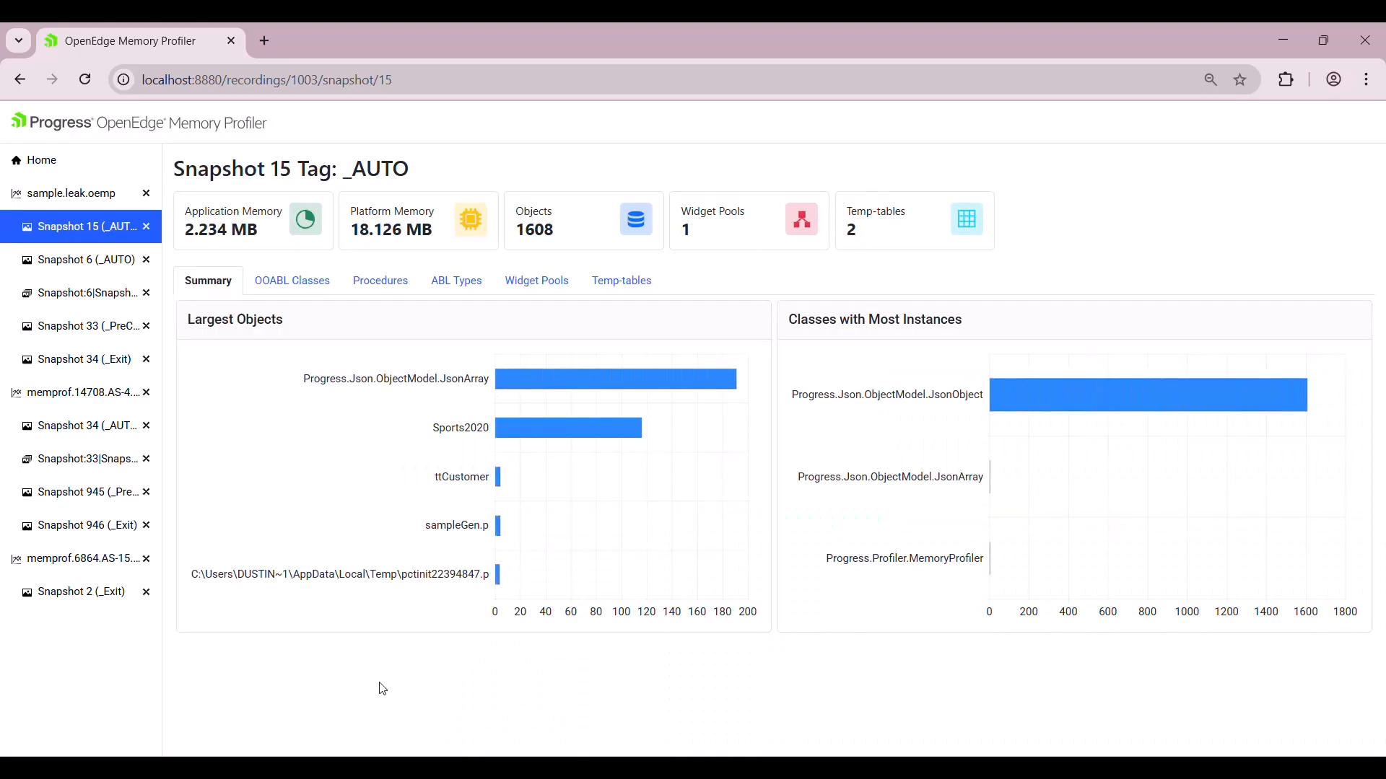
left_click(71, 193)
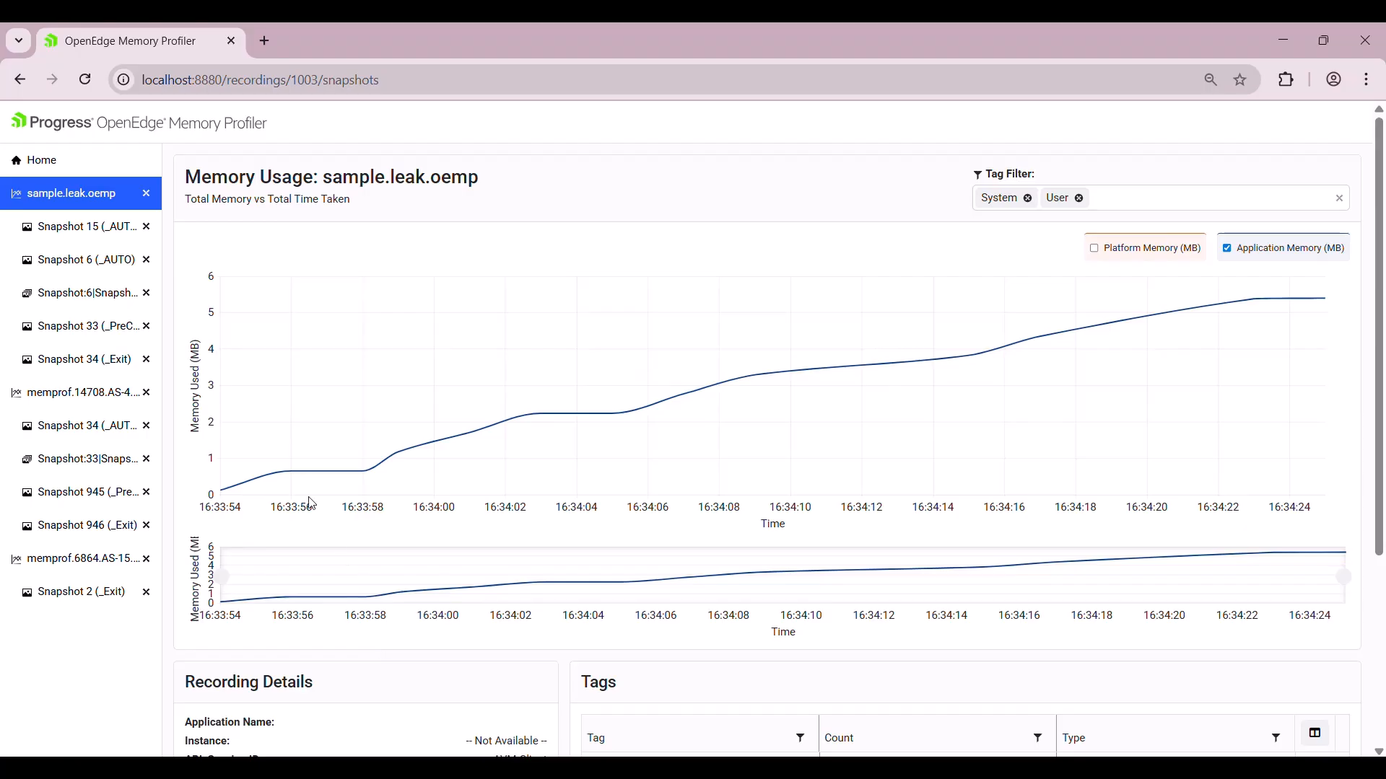
Review snapshots 4 and 5 at the 16:33:56 chart point, then toggle Platform Memory on and off.
left_click(293, 472)
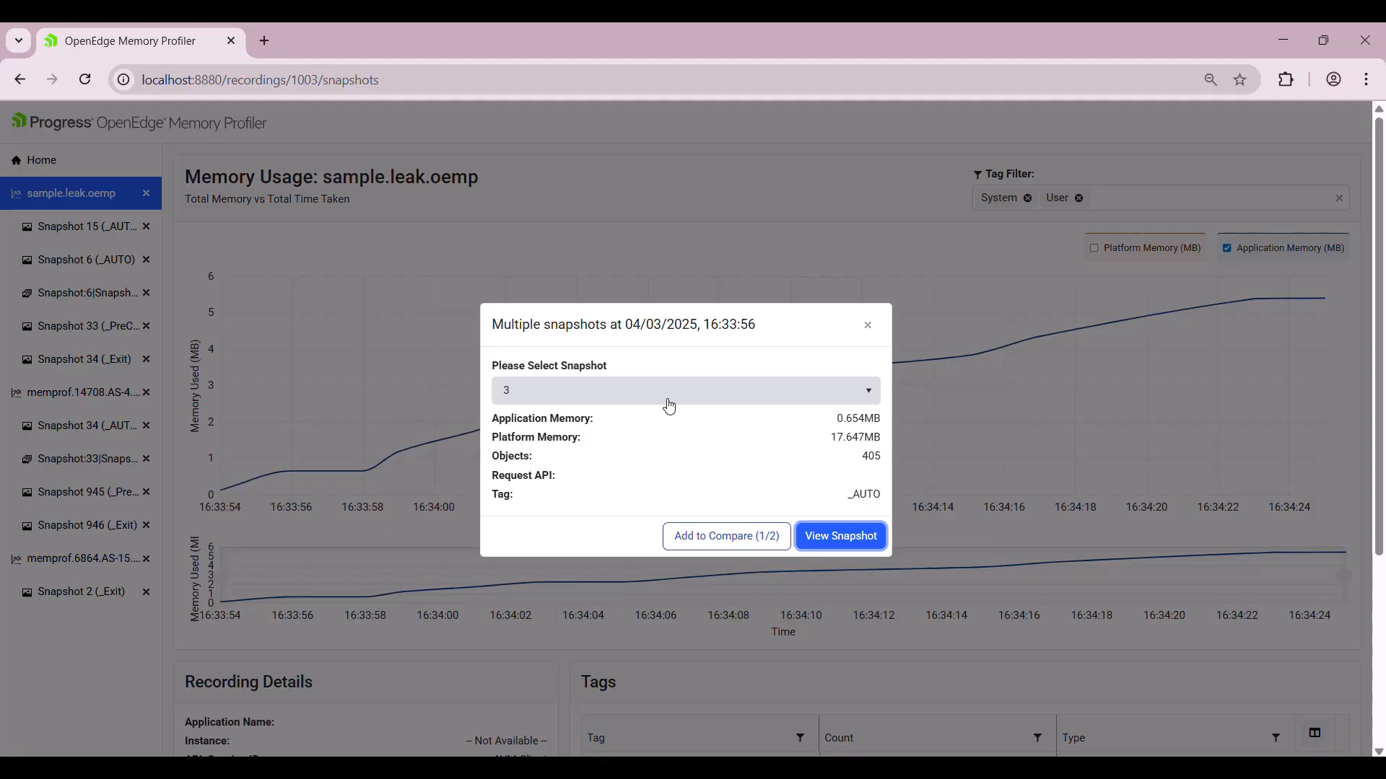
left_click(708, 391)
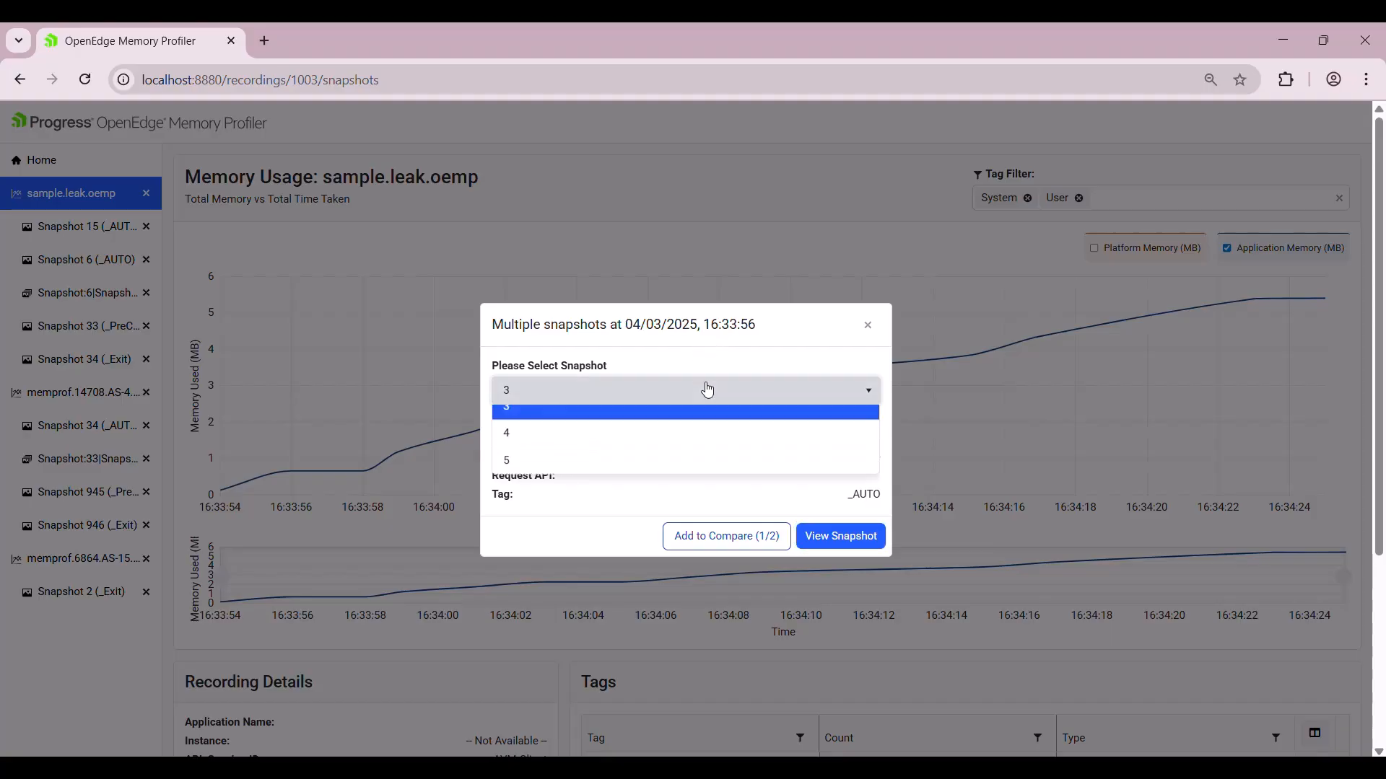
left_click(643, 453)
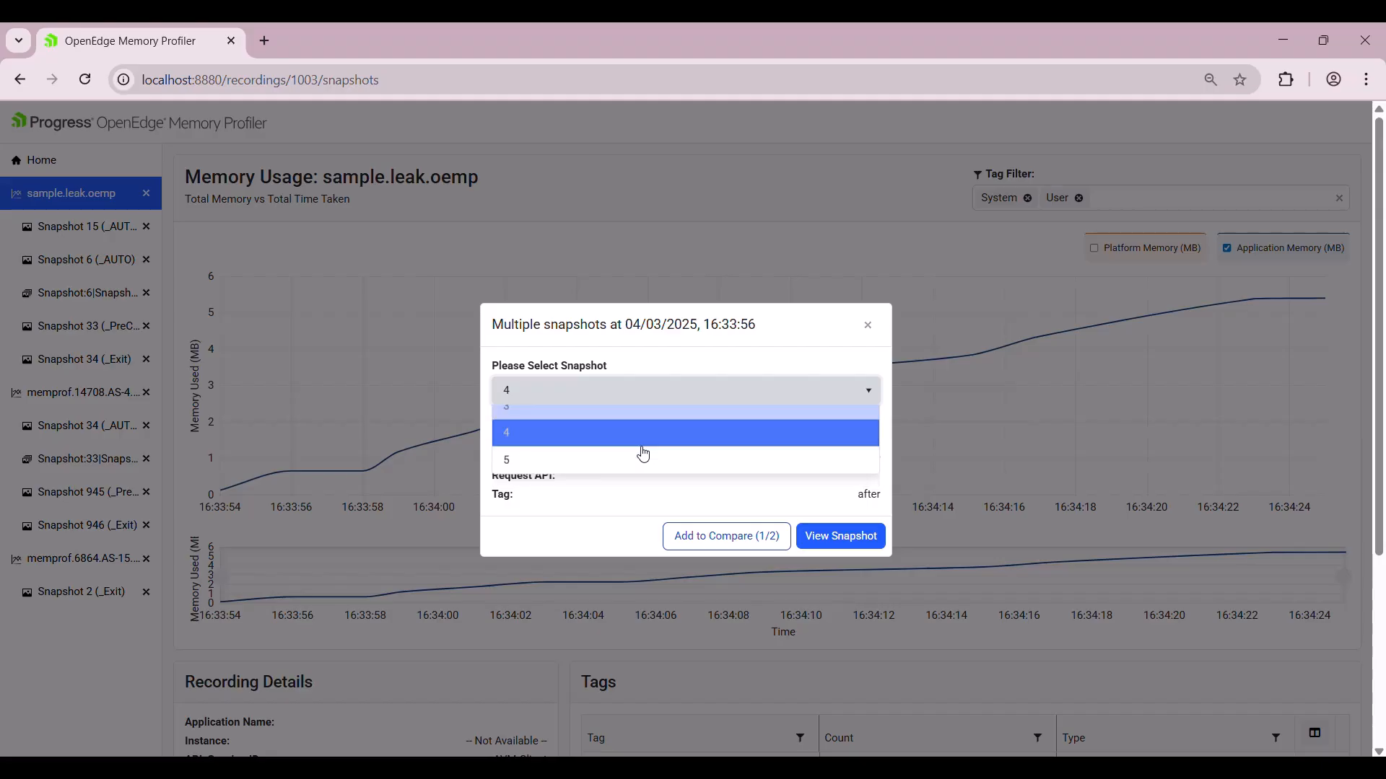
left_click(640, 399)
left_click(584, 468)
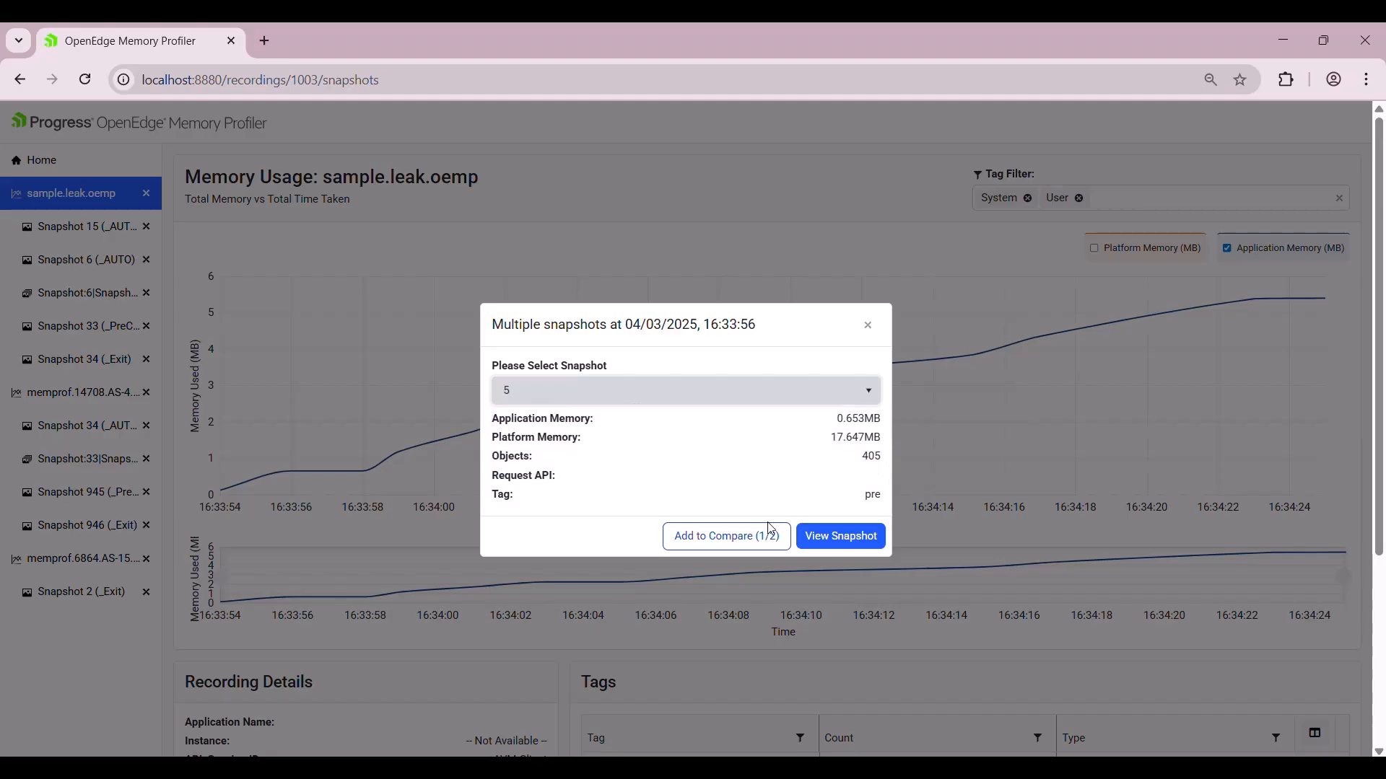
left_click(869, 325)
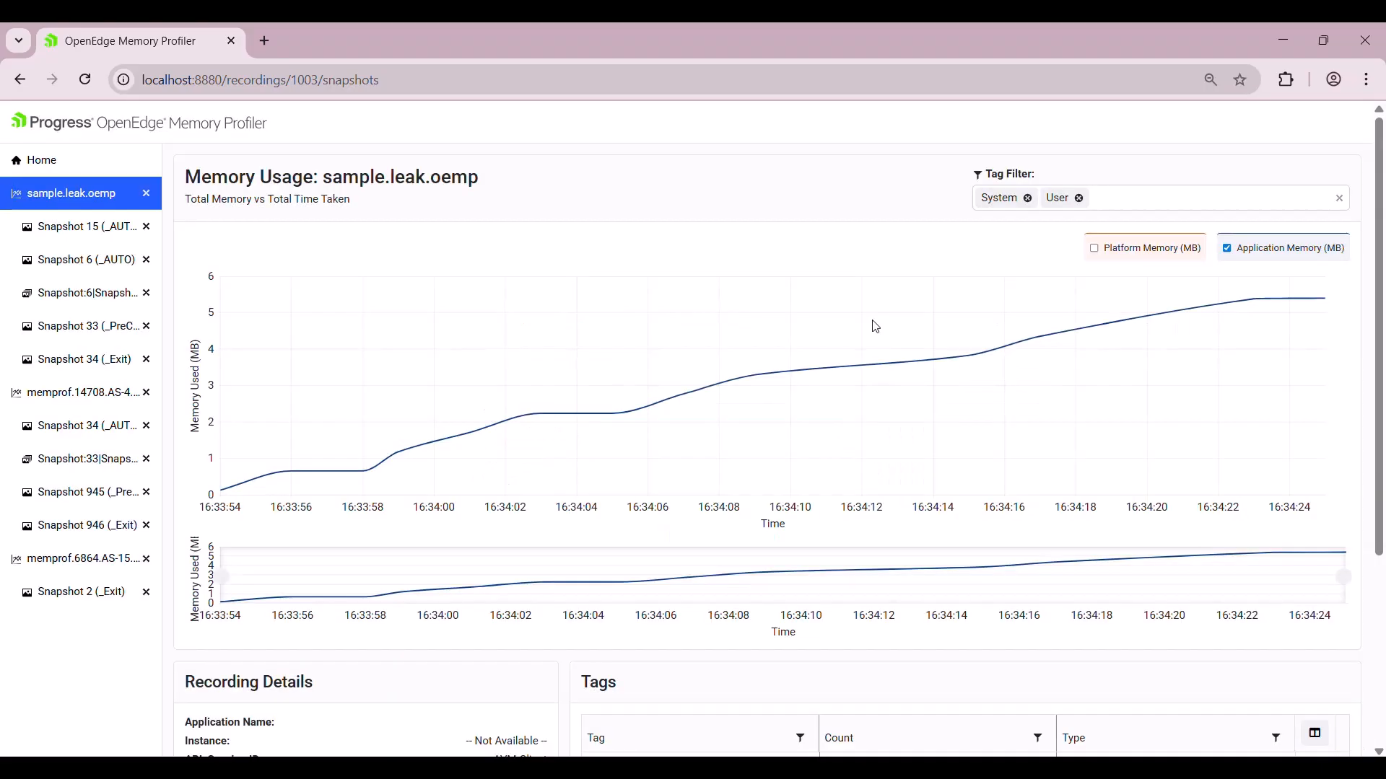
left_click(1097, 250)
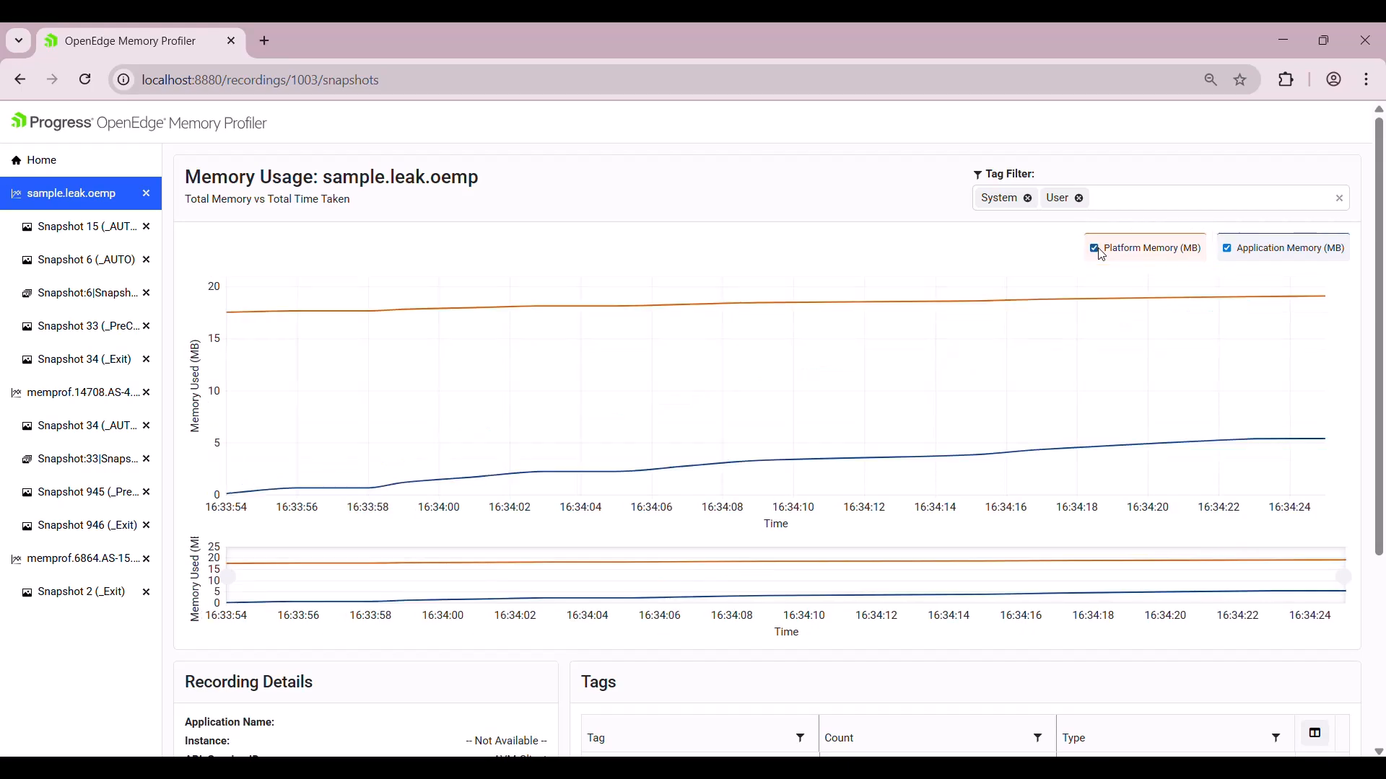
left_click(1099, 250)
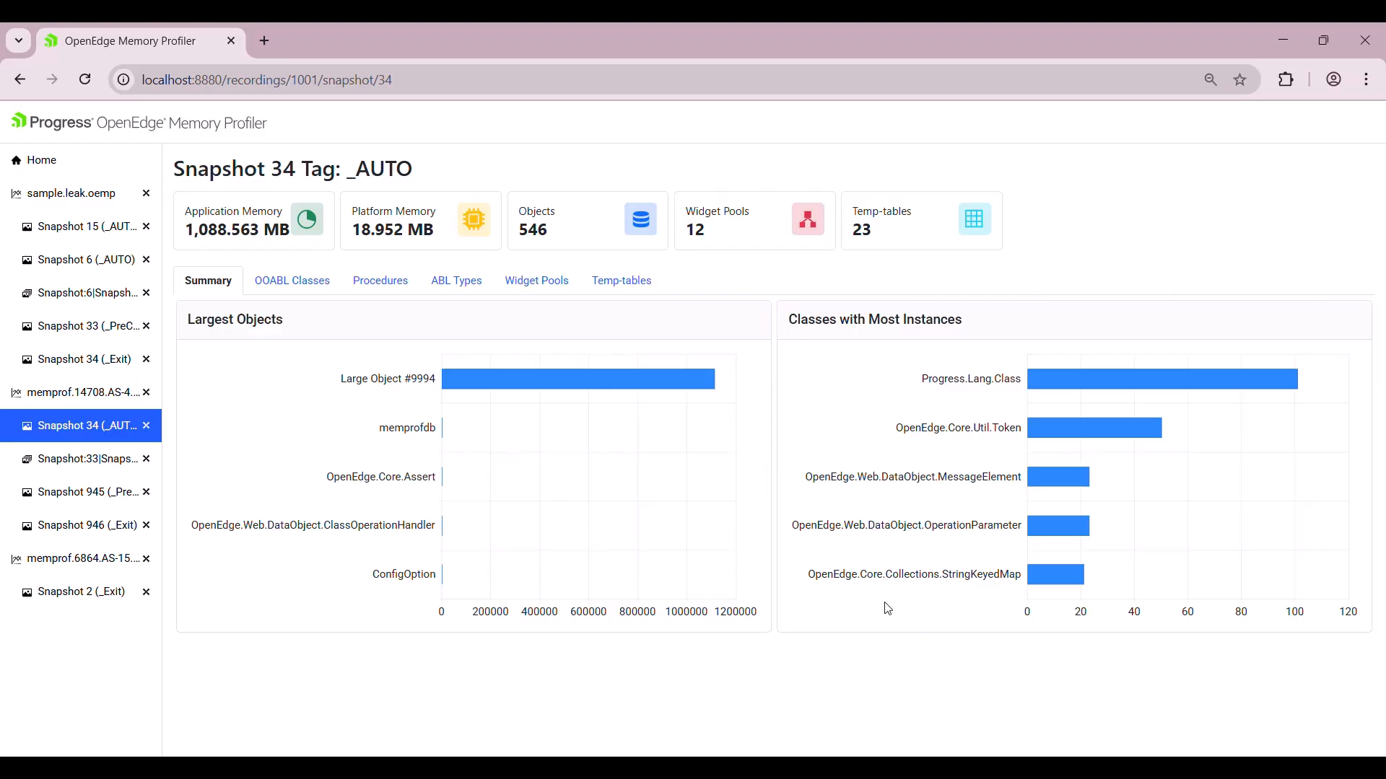
Inspect the Summary chart bars, then list Snapshot 34's 102 OOABL classes, led by CookieCollection.
mouse_move(1109, 391)
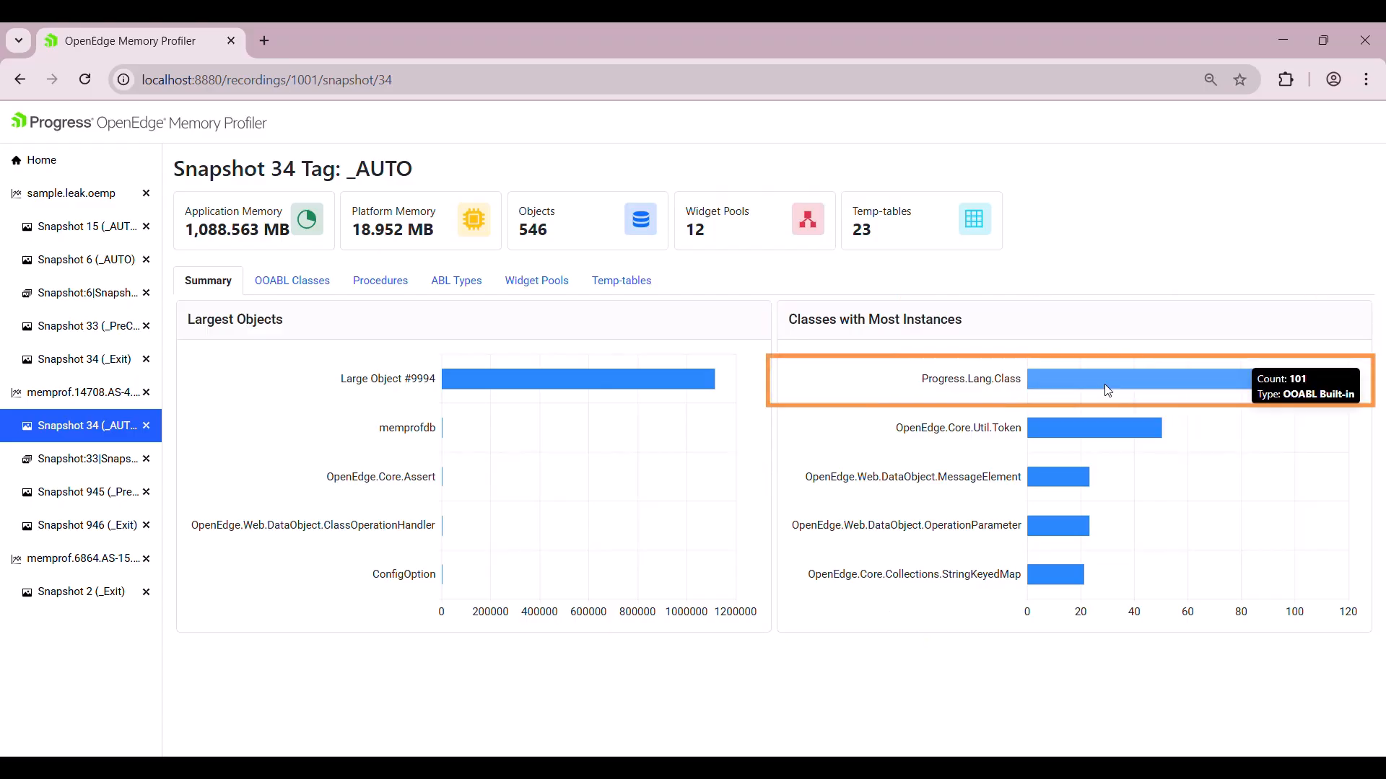
mouse_move(1076, 437)
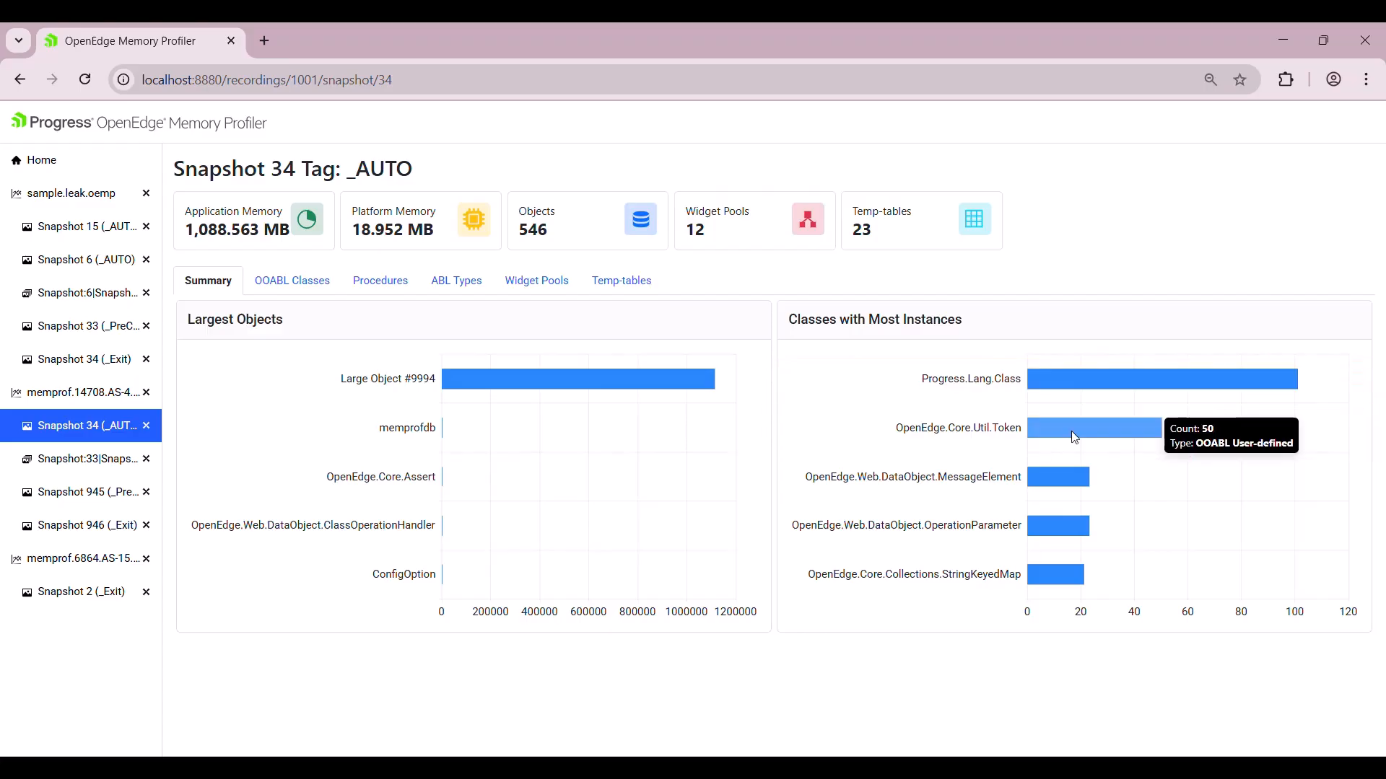
mouse_move(596, 373)
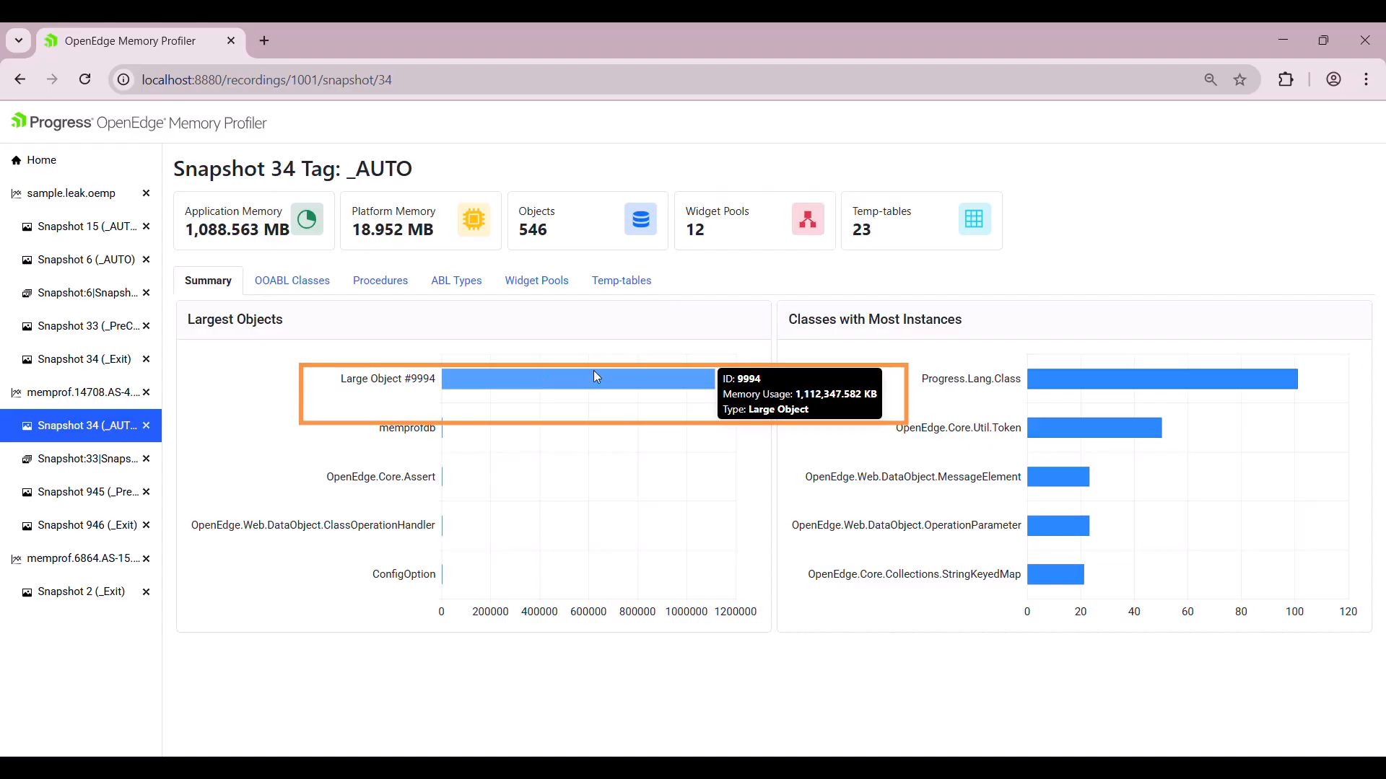
mouse_move(416, 467)
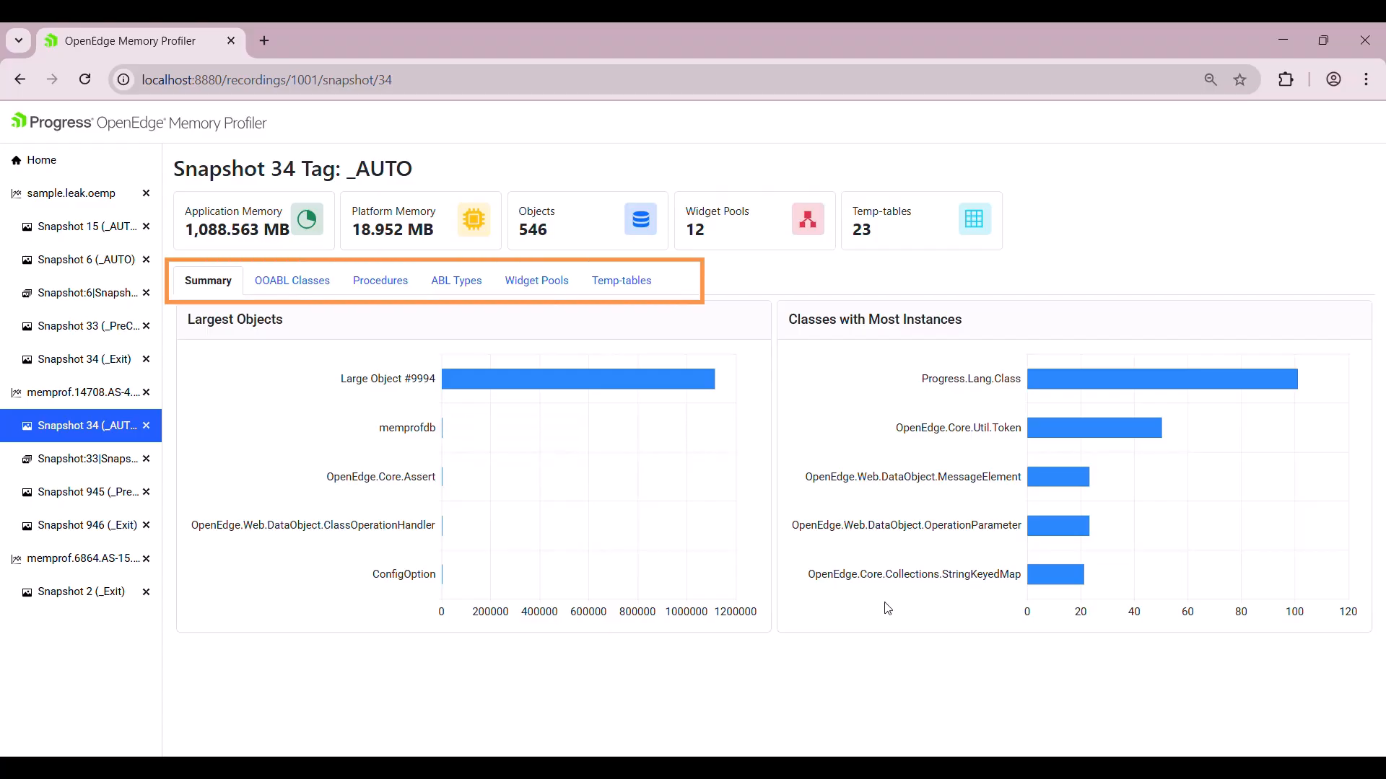
left_click(293, 281)
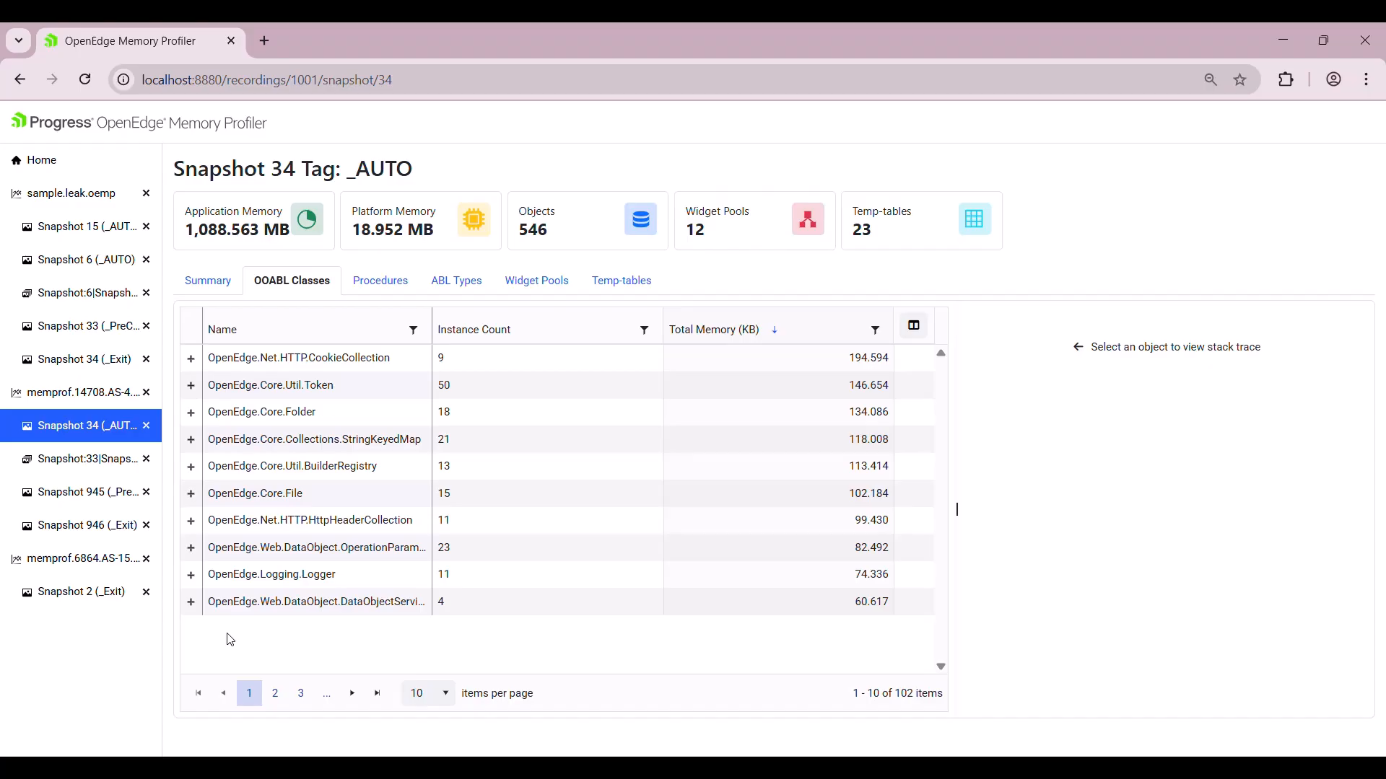
Expand OpenEdge.Net.HTTP.CookieCollection into its 9 instances and select instance 2447.
left_click(190, 358)
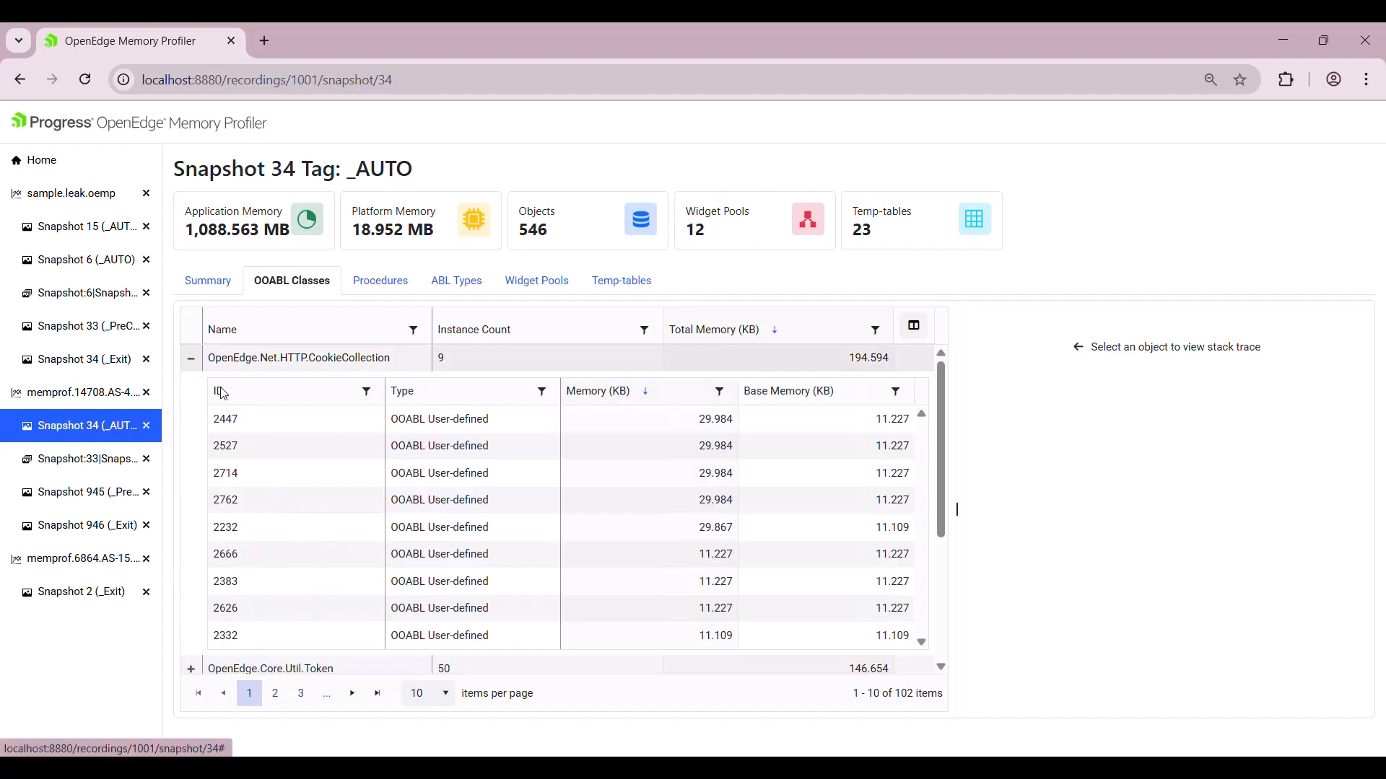
left_click(288, 427)
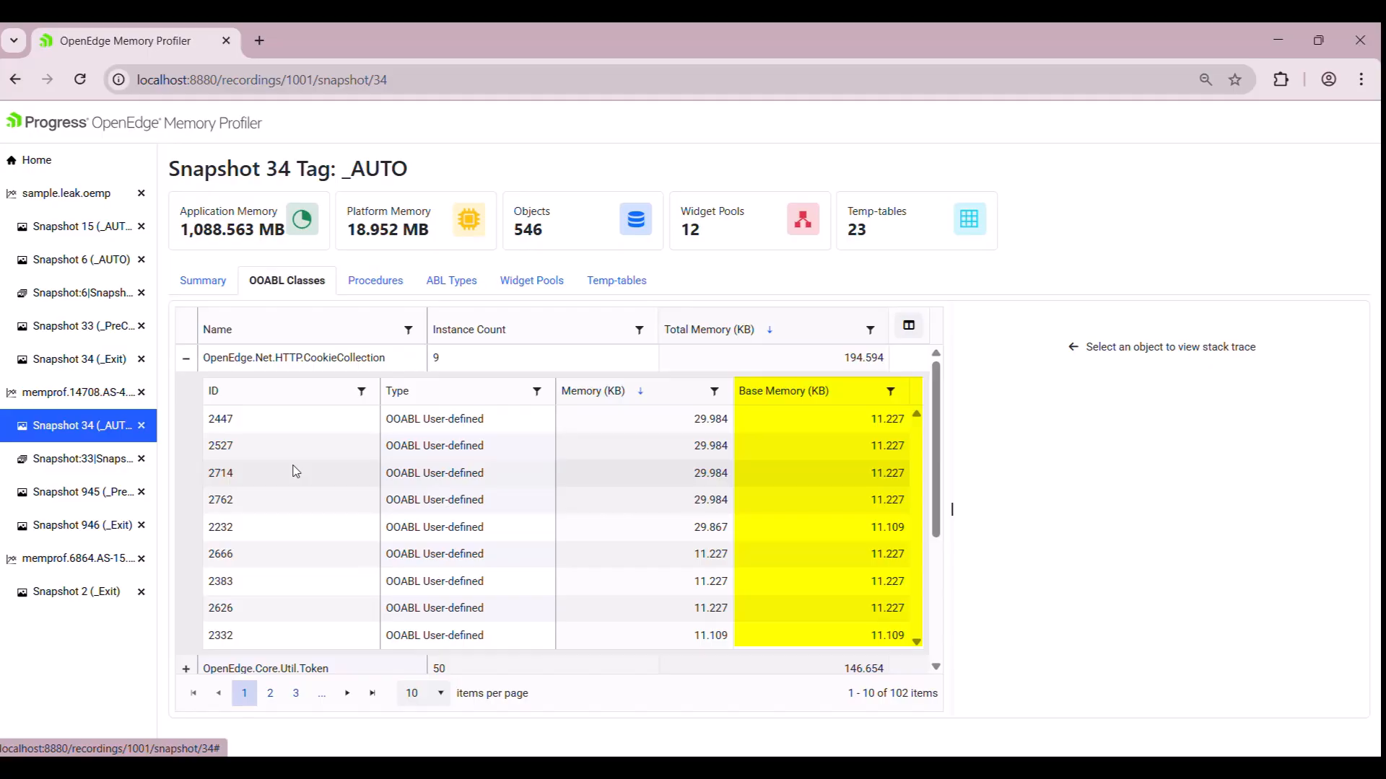
Expand sessionStartup.p under Procedures, then show the ABL Types: Large Object, DB Connection, Client-Principal.
left_click(375, 280)
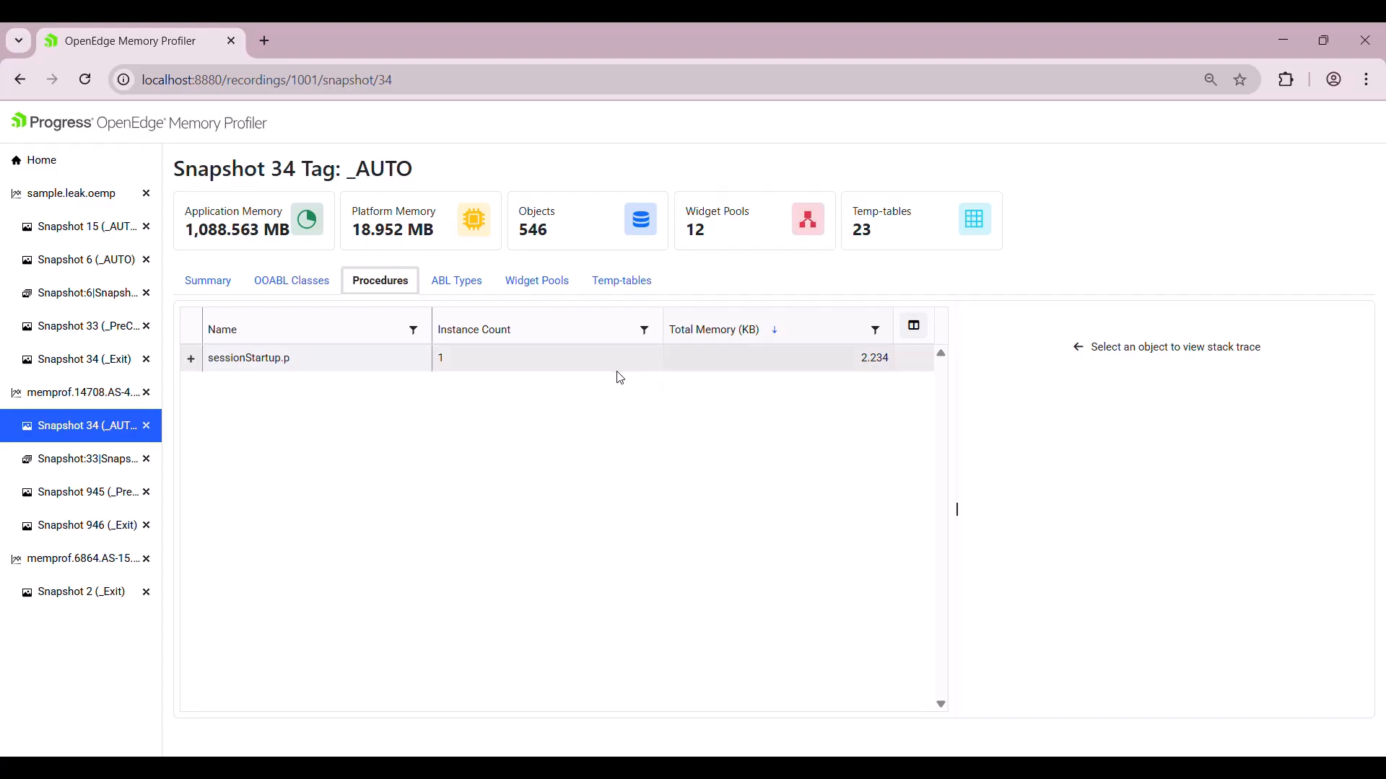
left_click(193, 360)
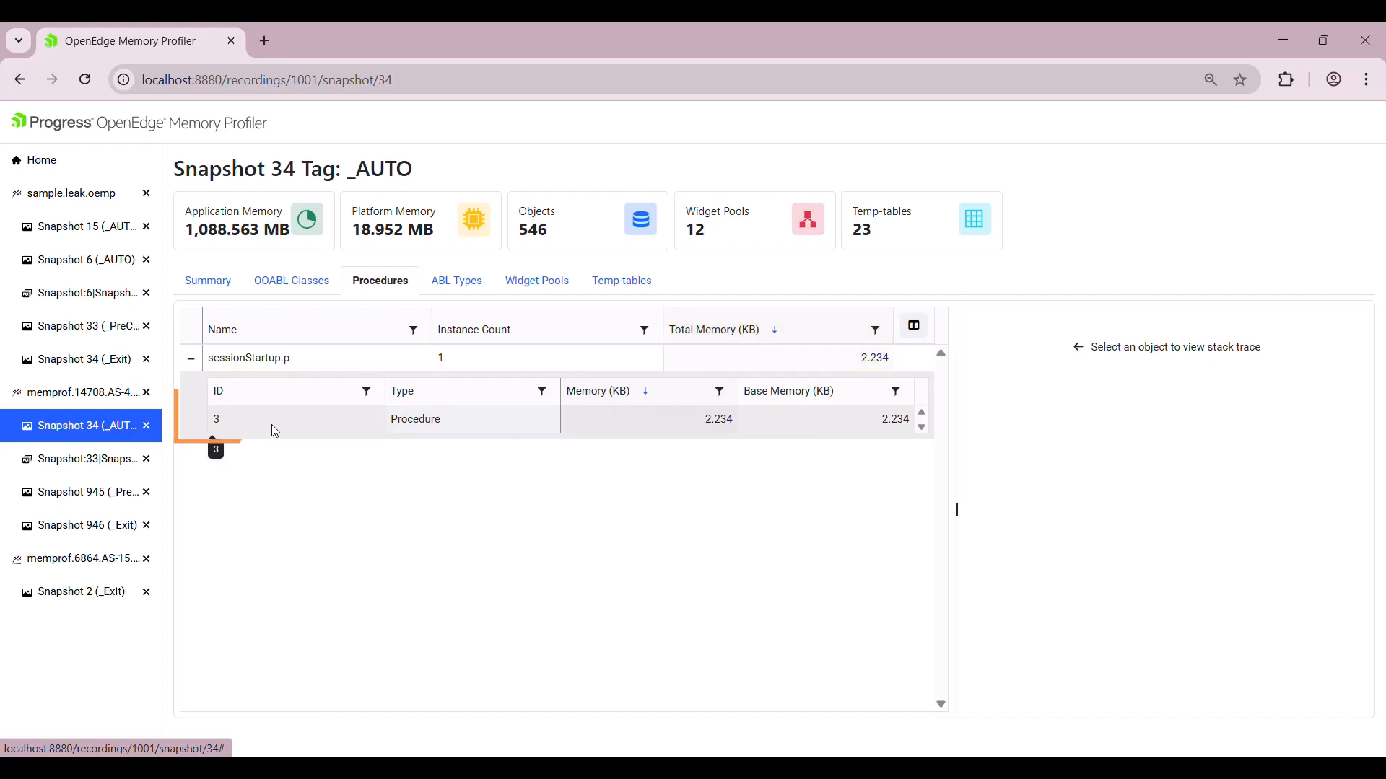
left_click(466, 290)
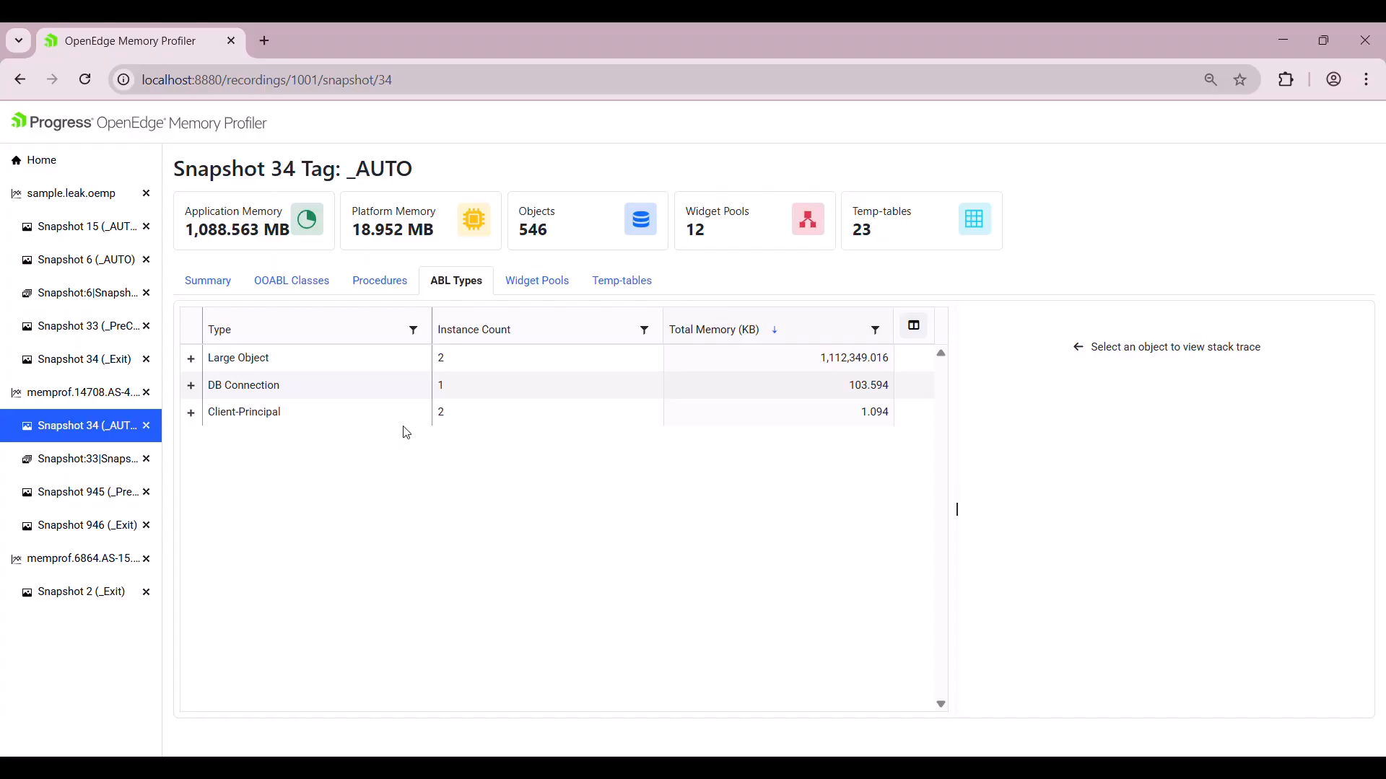
Review snapshot 34's widget pools, then expand Temp-table to see its 10 ttCollection instances.
left_click(534, 283)
left_click(193, 363)
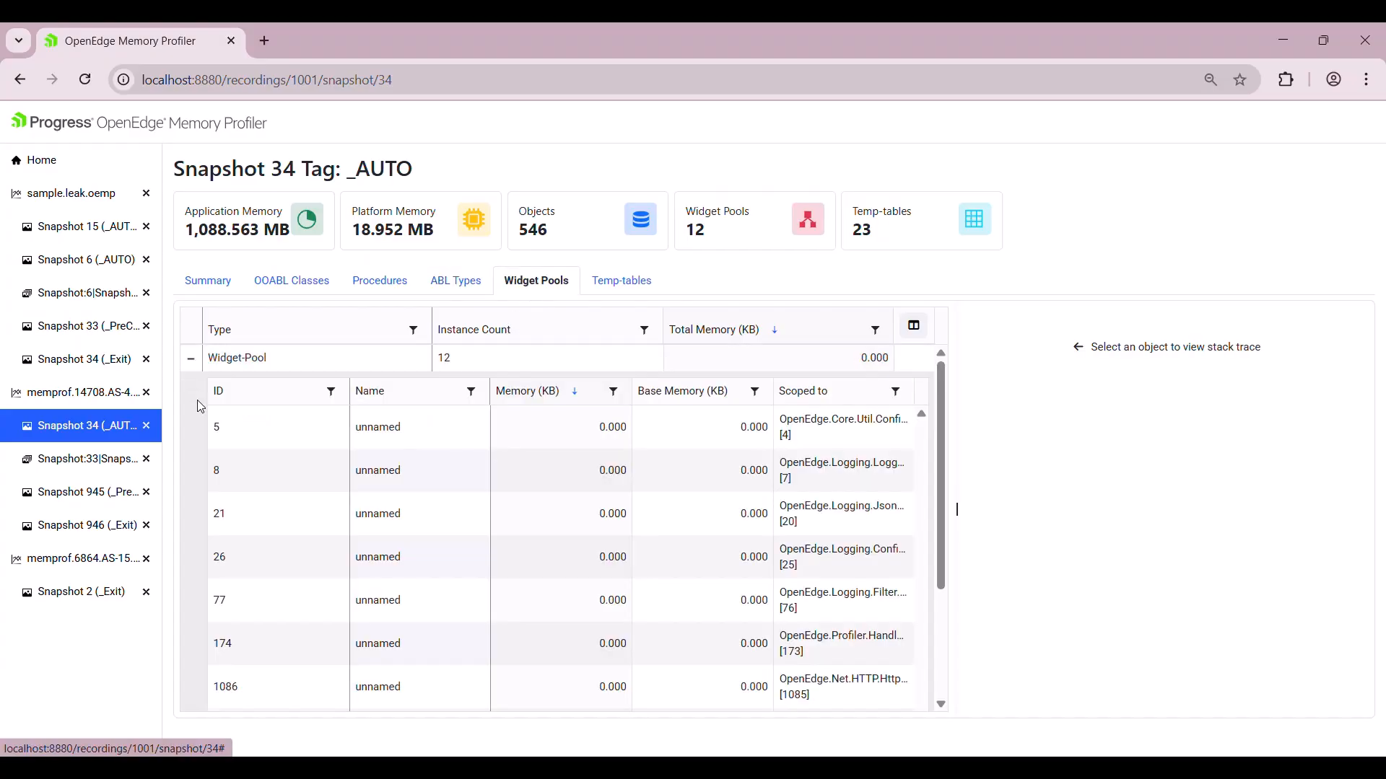
scroll(271, 505, "down", 2)
scroll(264, 517, "up", 1)
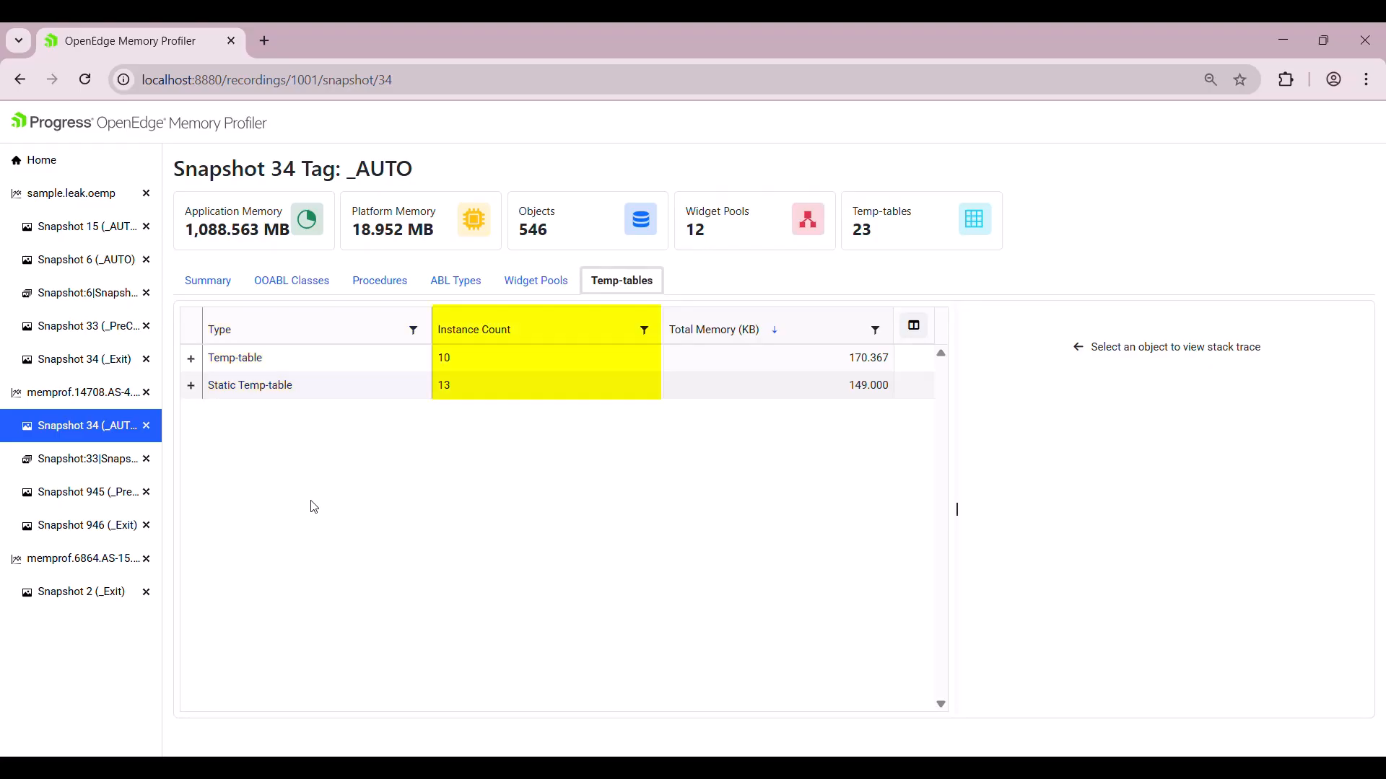
left_click(190, 358)
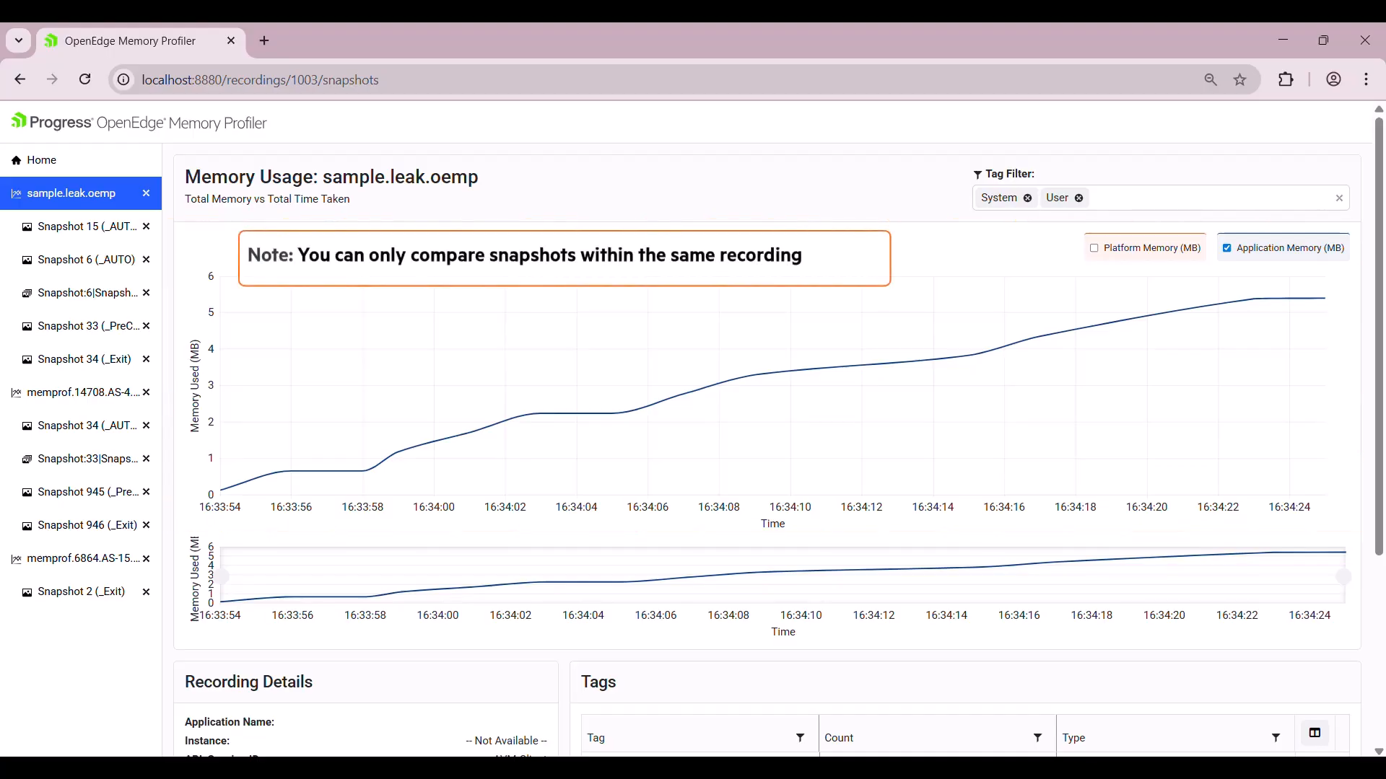
Add snapshot 6 (16:33:58, 0.654 MB) to the comparison, removing and re-adding it once.
left_click(365, 472)
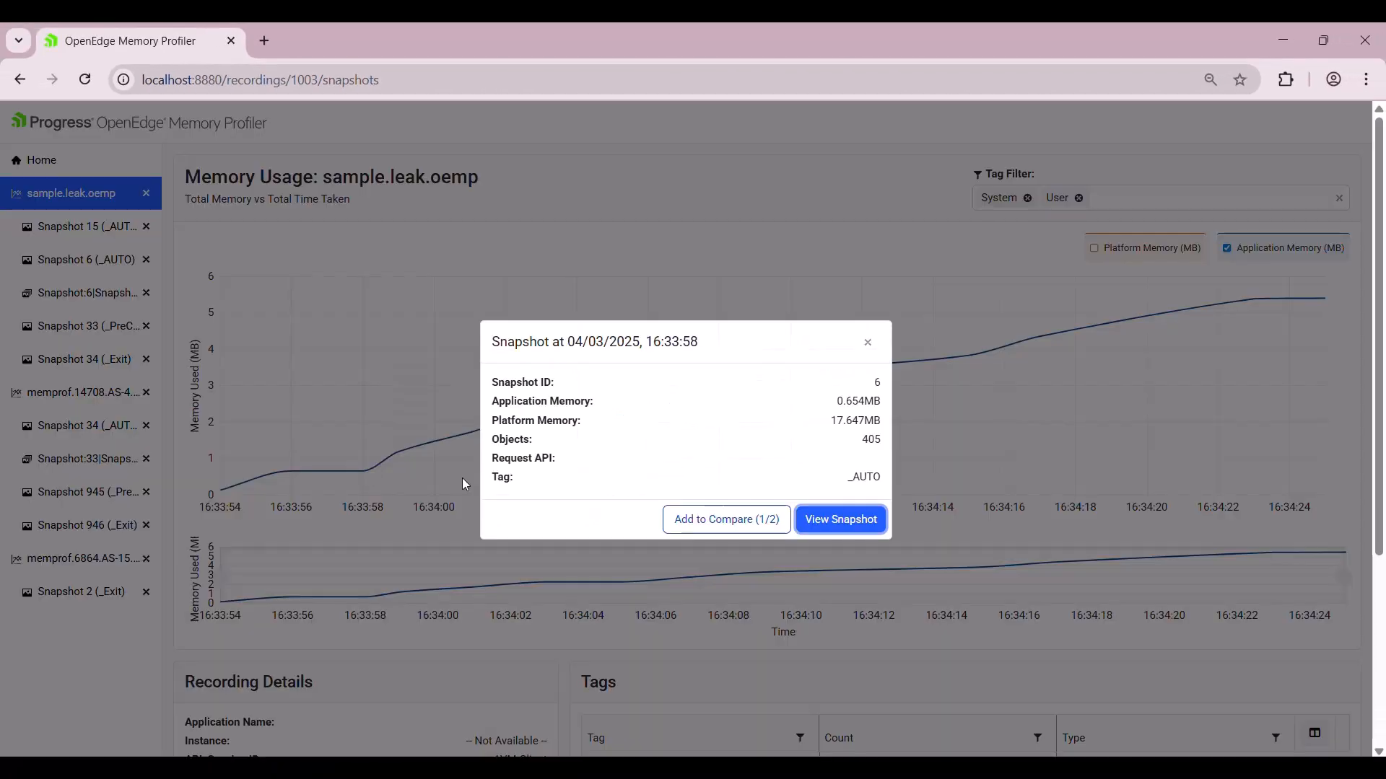
left_click(741, 521)
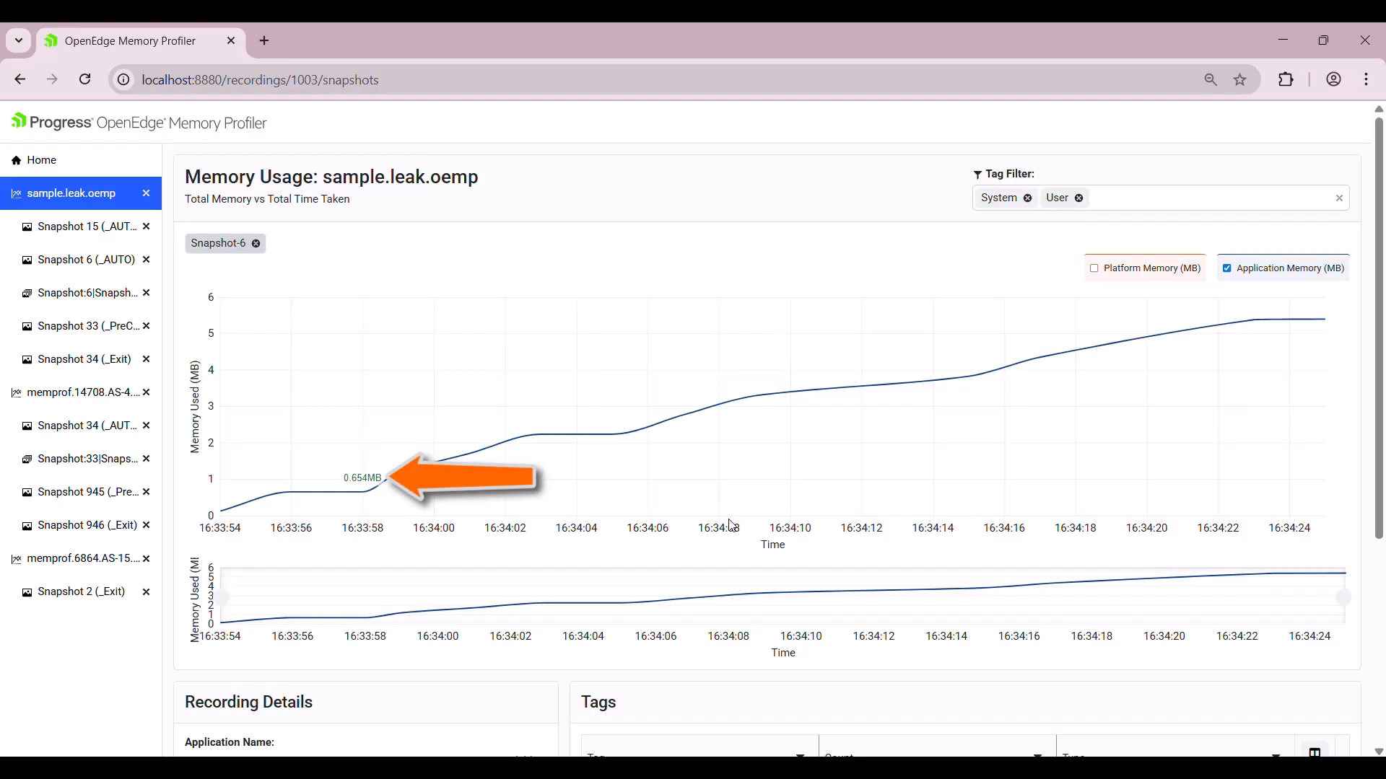
left_click(262, 247)
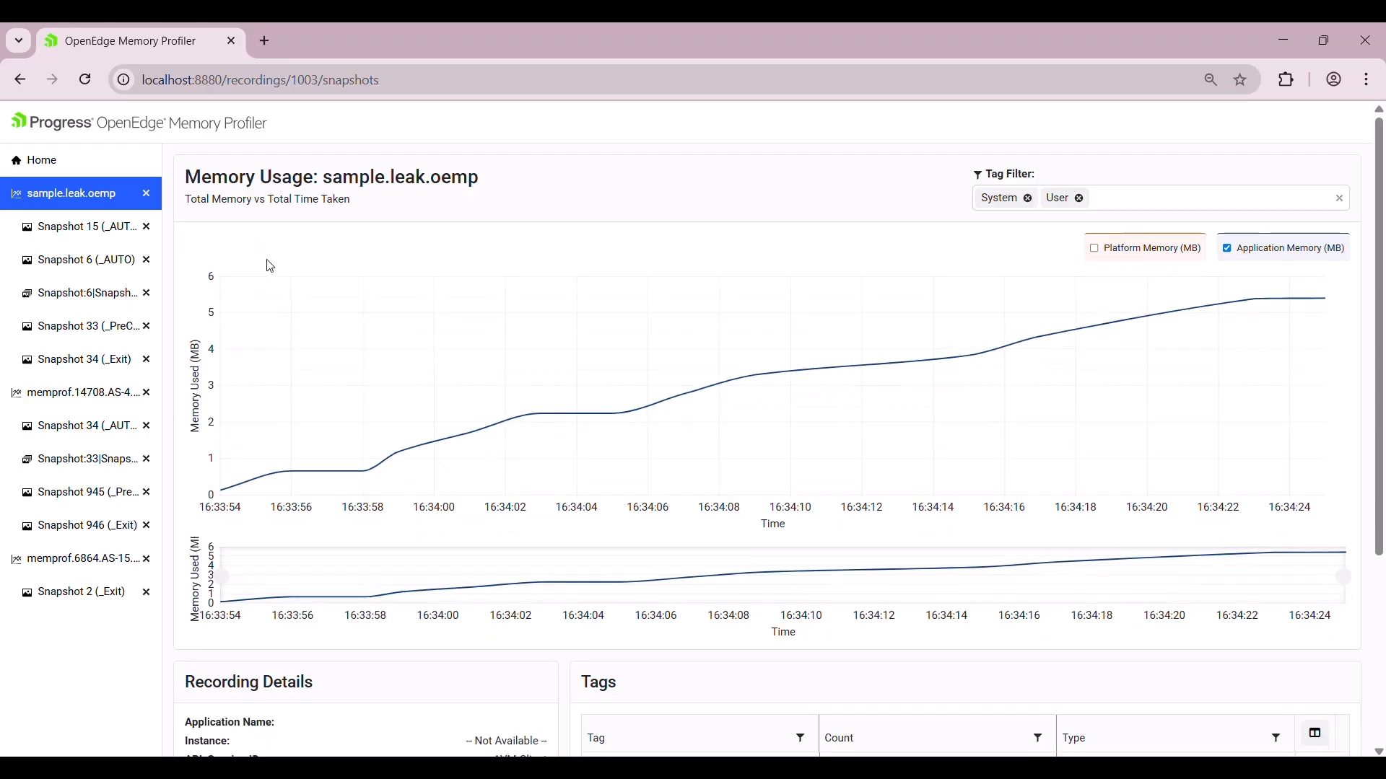
left_click(367, 477)
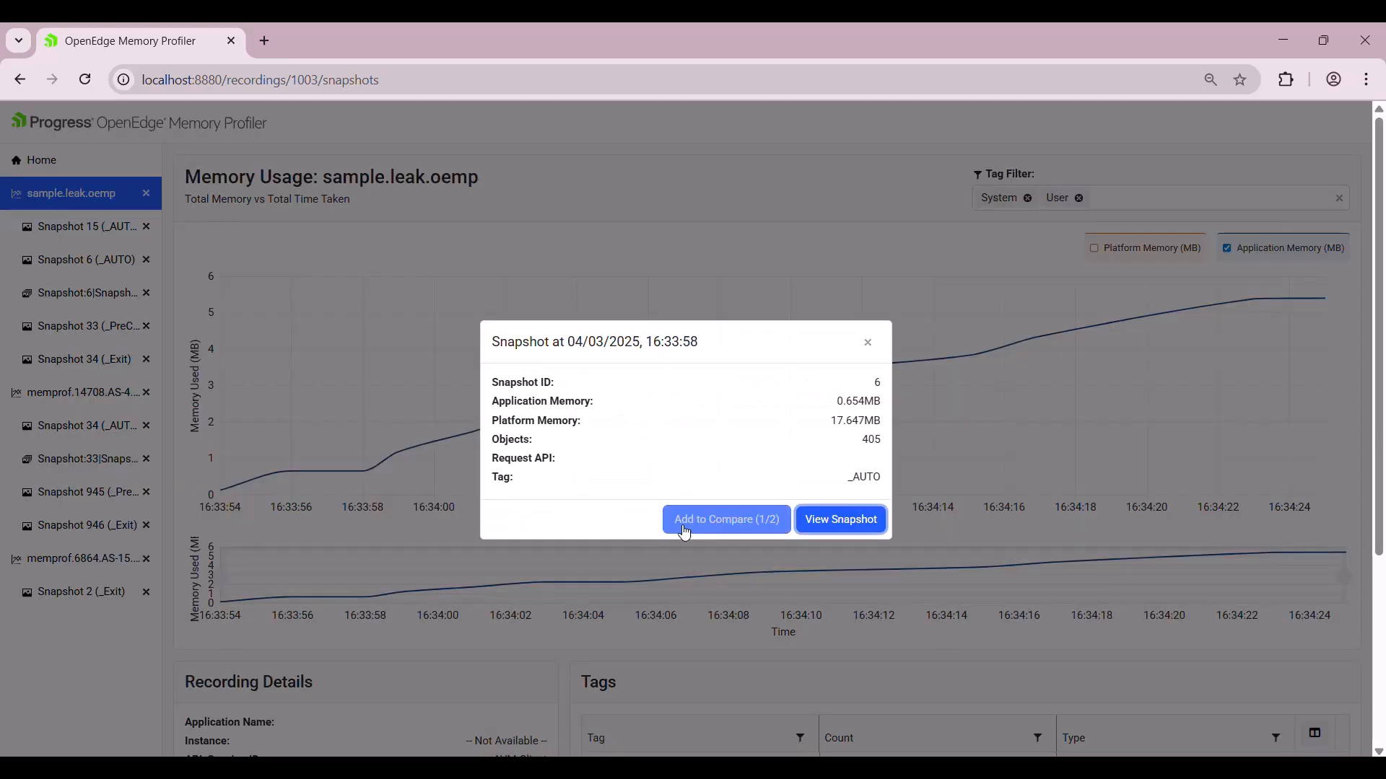
left_click(686, 531)
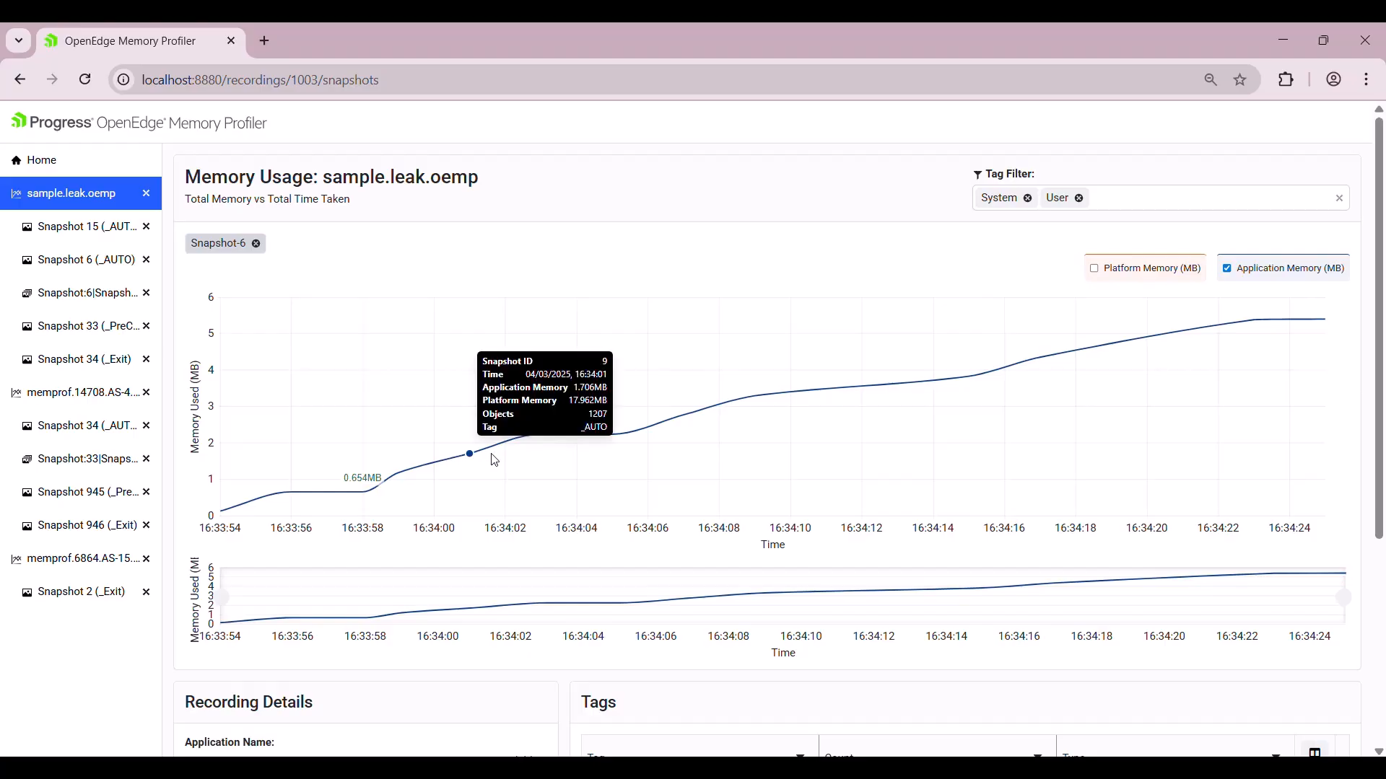
Compare snapshot 14 at 16:34:03 against snapshot 6 to create their comparison.
mouse_move(547, 442)
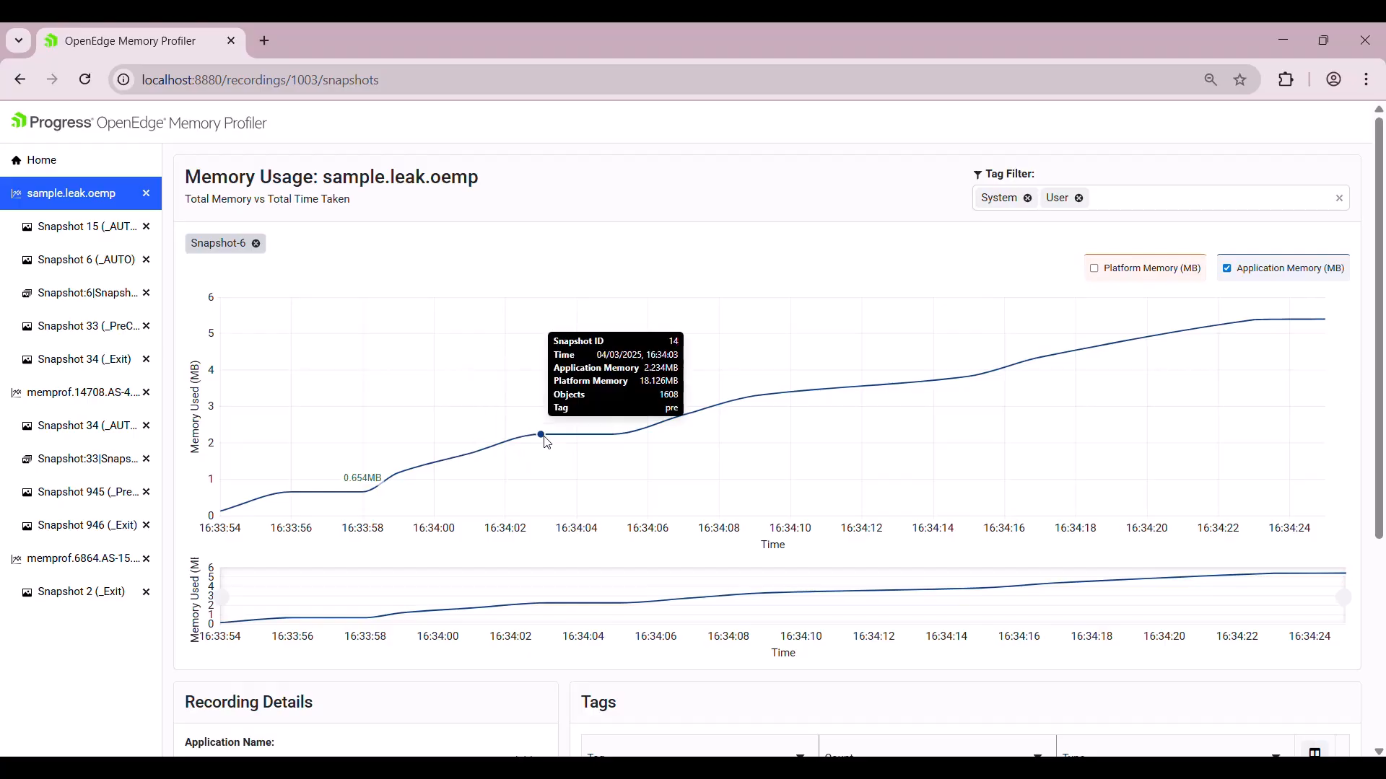
left_click(542, 436)
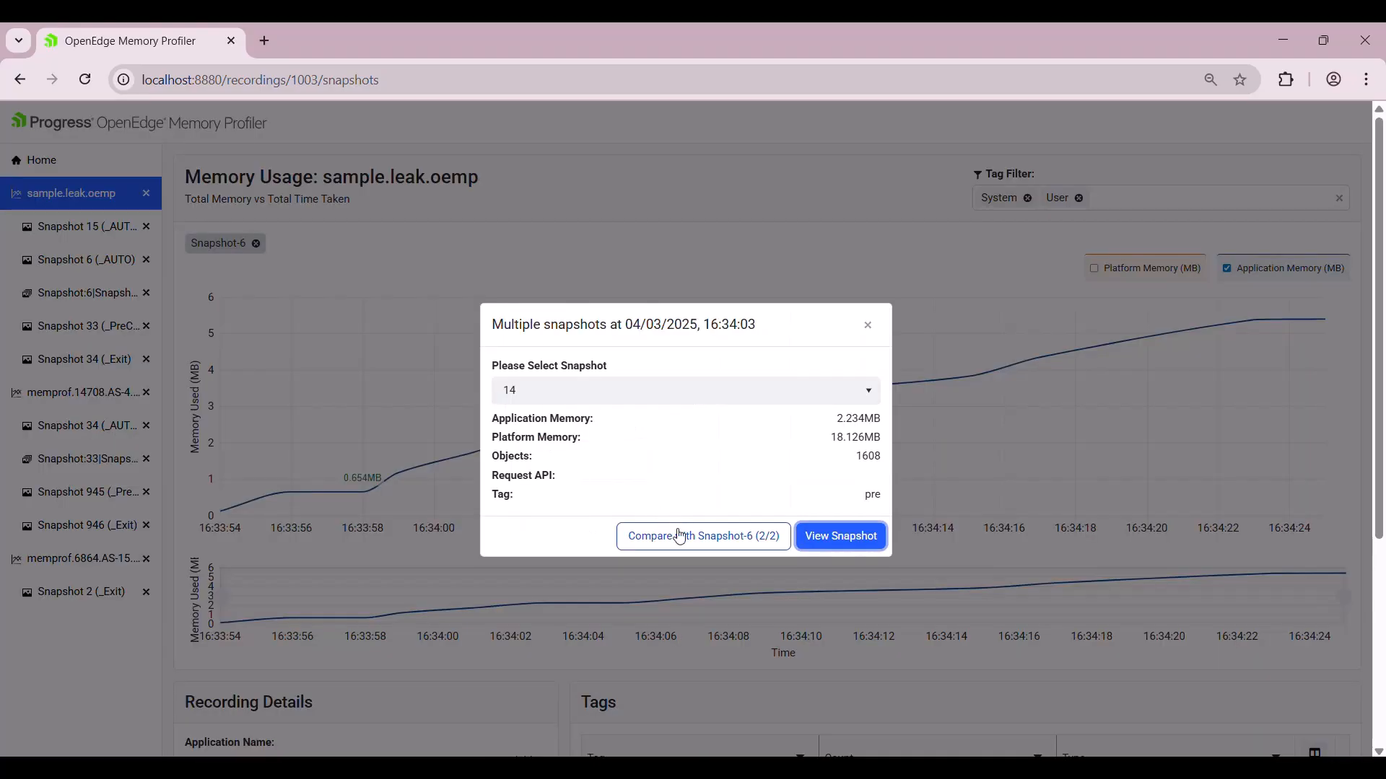
left_click(686, 540)
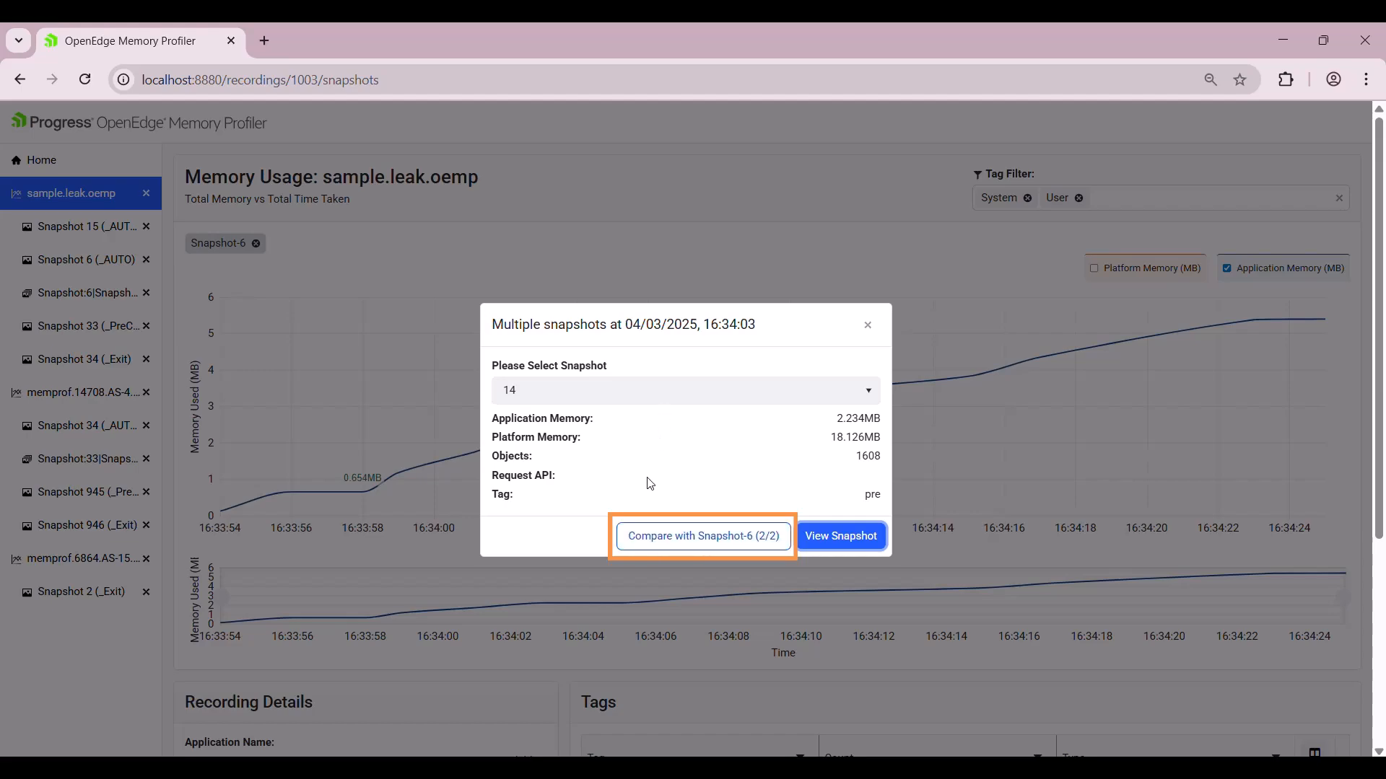
left_click(666, 543)
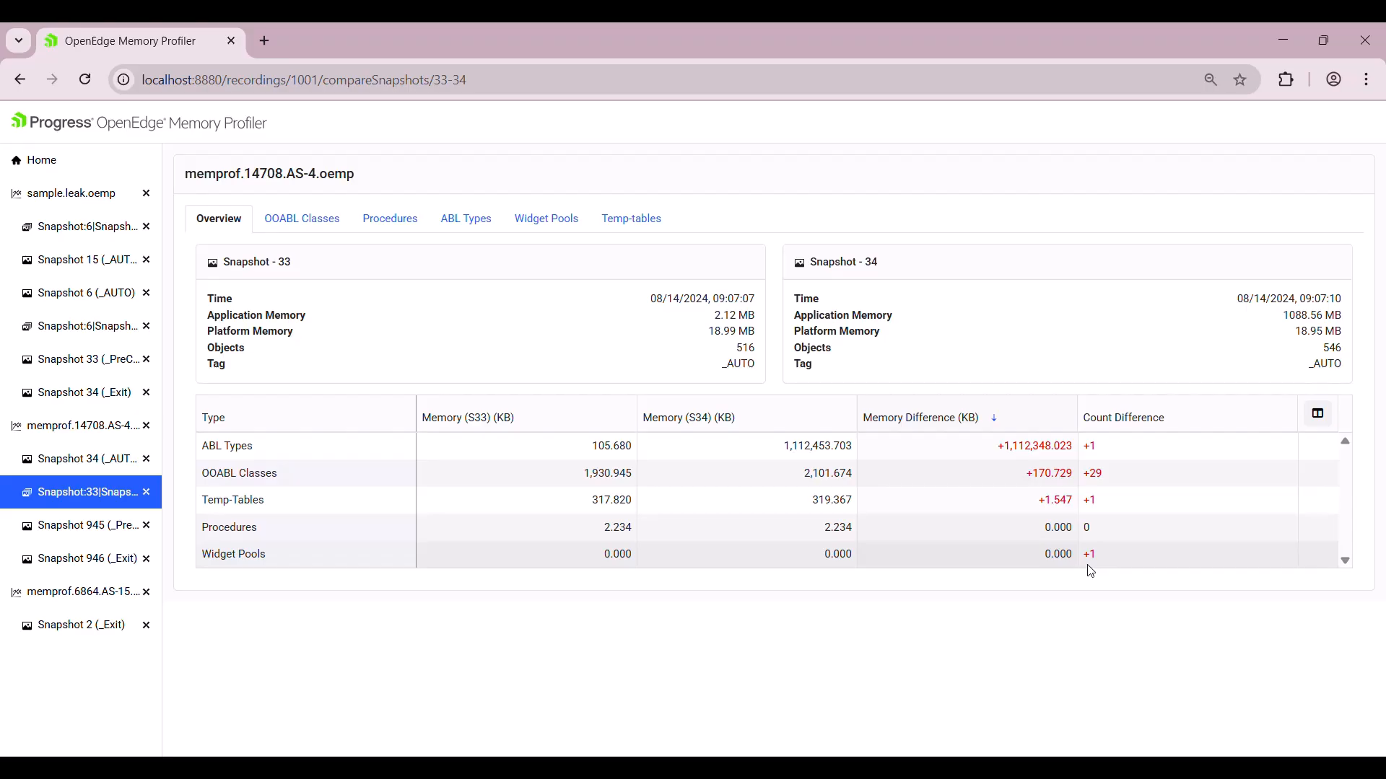
Show ABL Types differences: Large Object up 1,112,347.477 KB, Client-Principal up 0.547 KB.
left_click(464, 220)
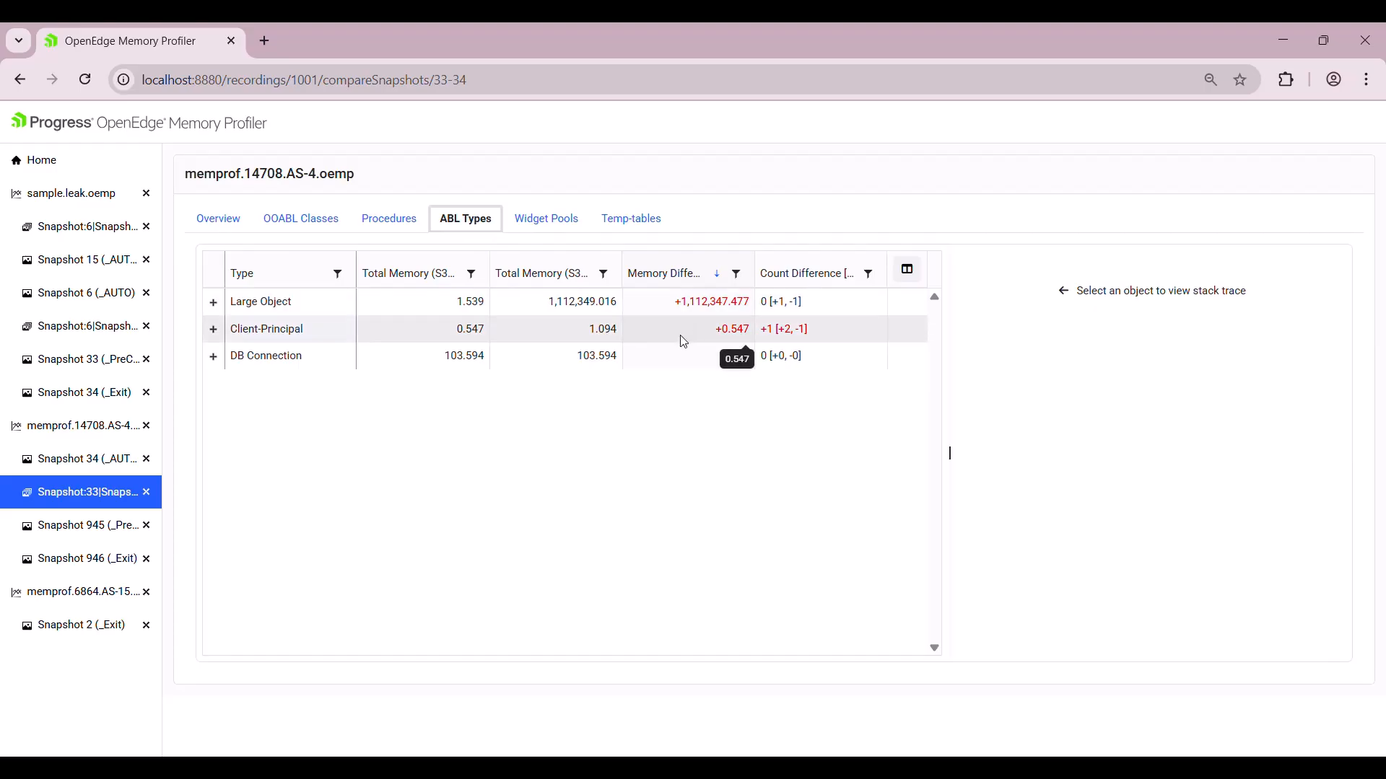
Show the OOABL Classes differences between snapshots 33 and 34 and scan the list.
left_click(297, 230)
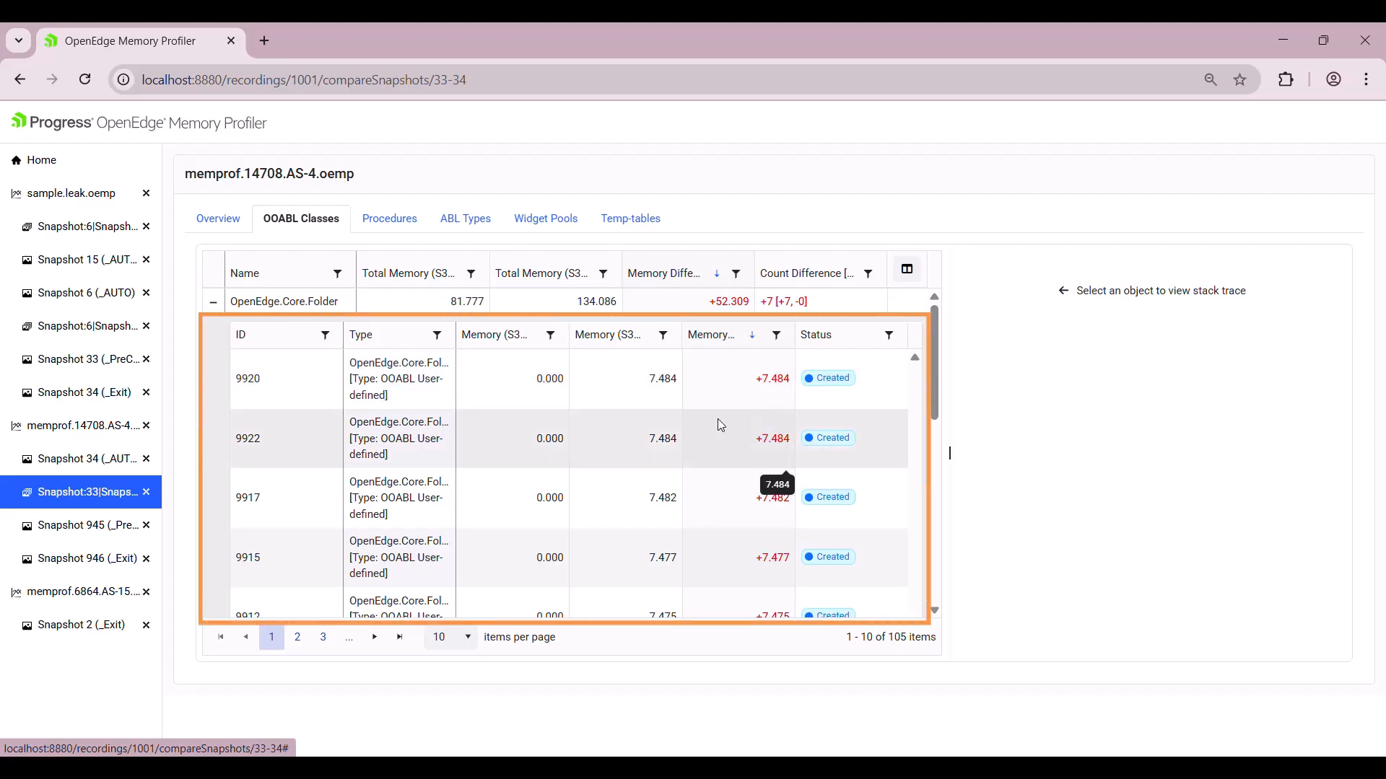
scroll(721, 425, "down", 1)
scroll(722, 420, "up", 1)
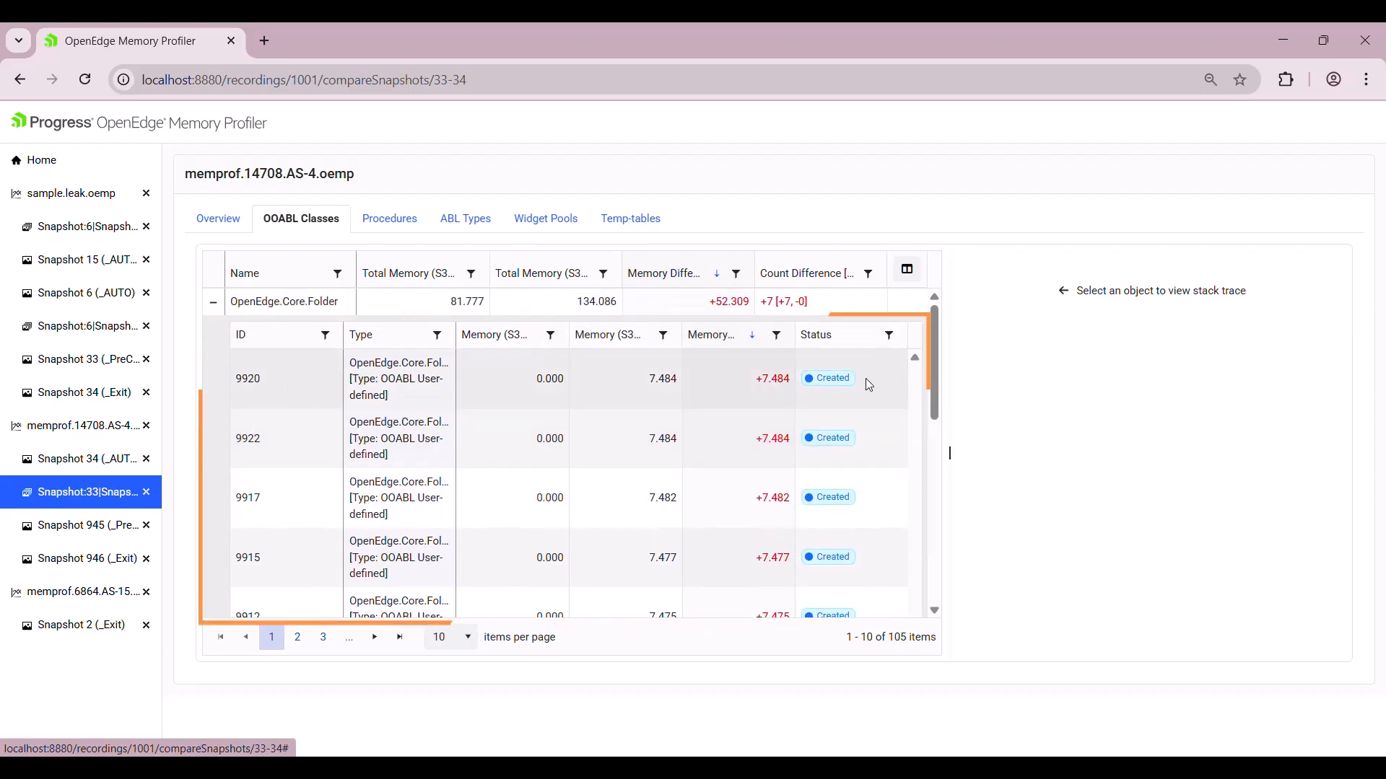
scroll(869, 389, "down", 5)
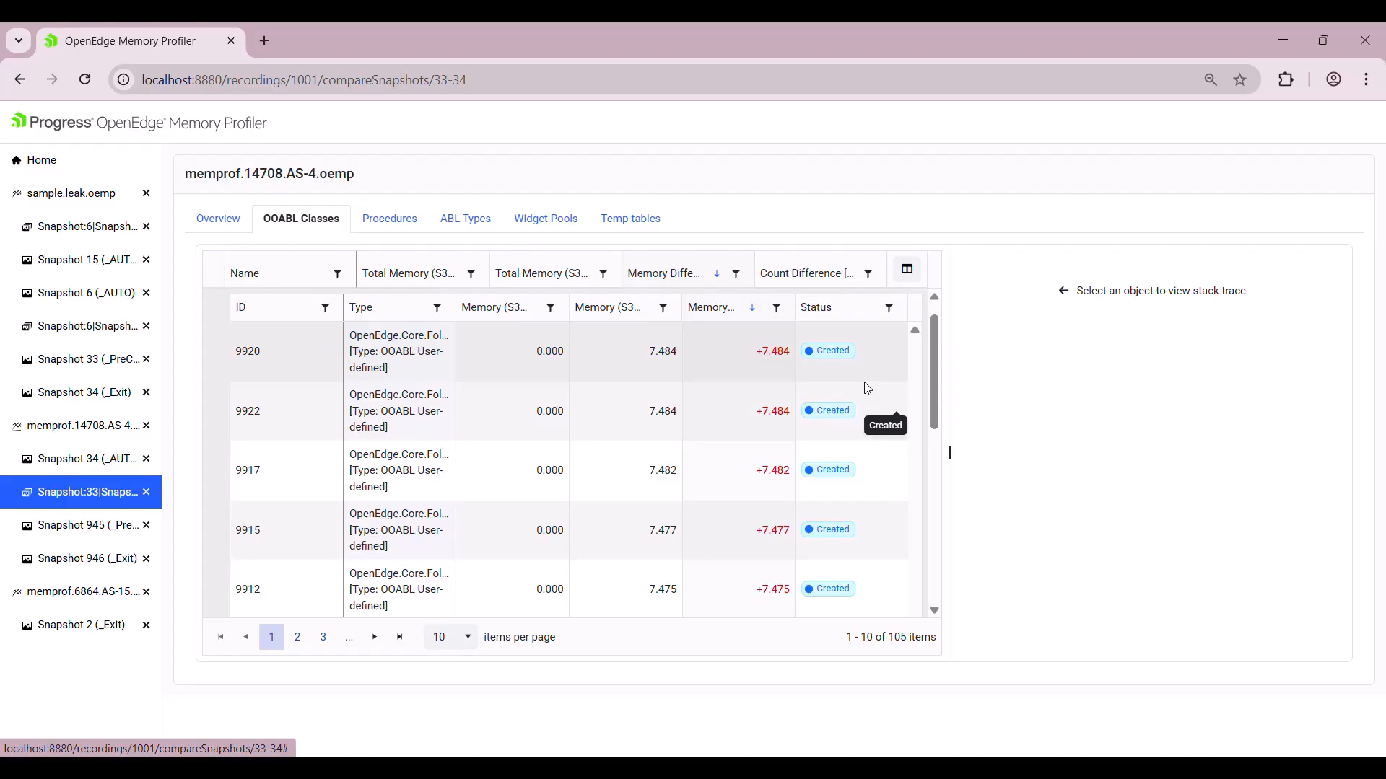
scroll(867, 389, "up", 1)
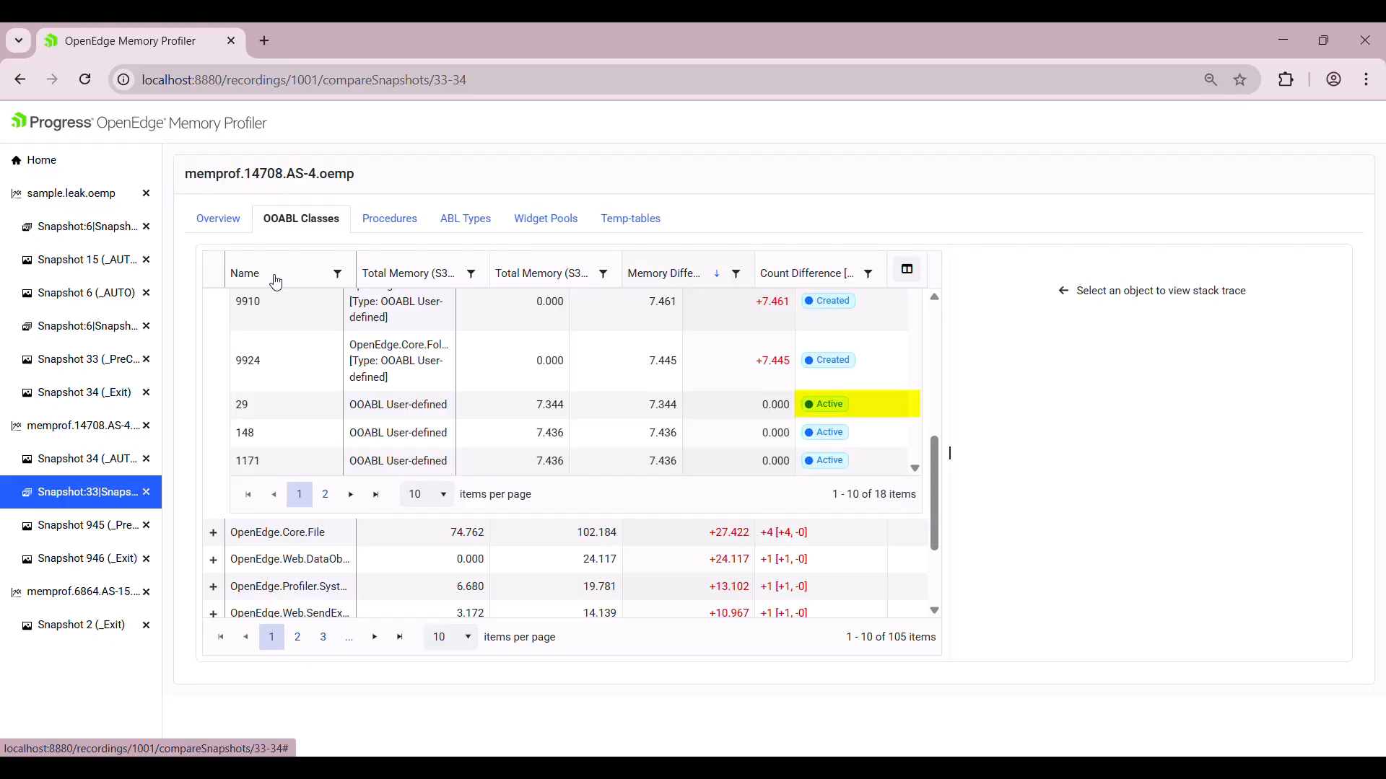
Sort classes by Count Difference ascending and copy the call stack of deleted object 9767.
left_click(213, 301)
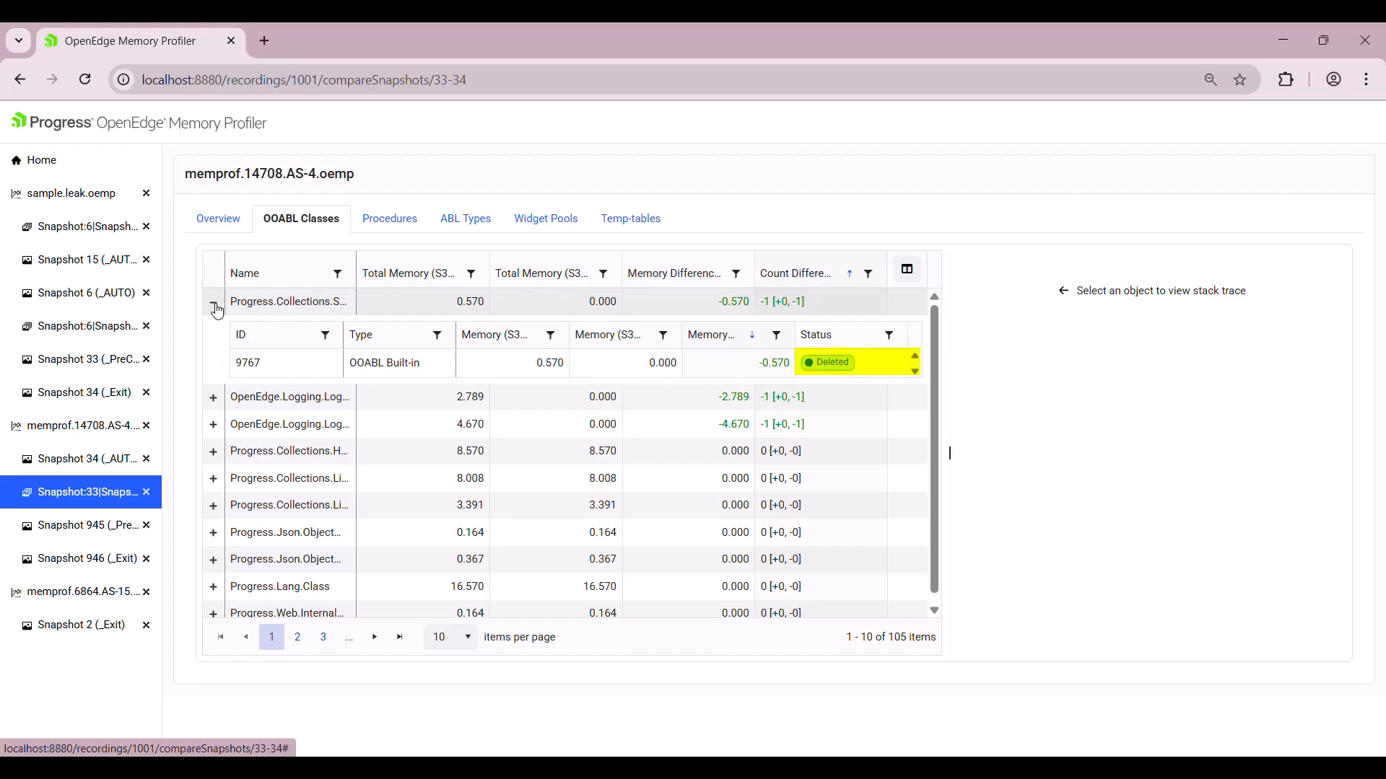
left_click(833, 376)
left_click(1323, 263)
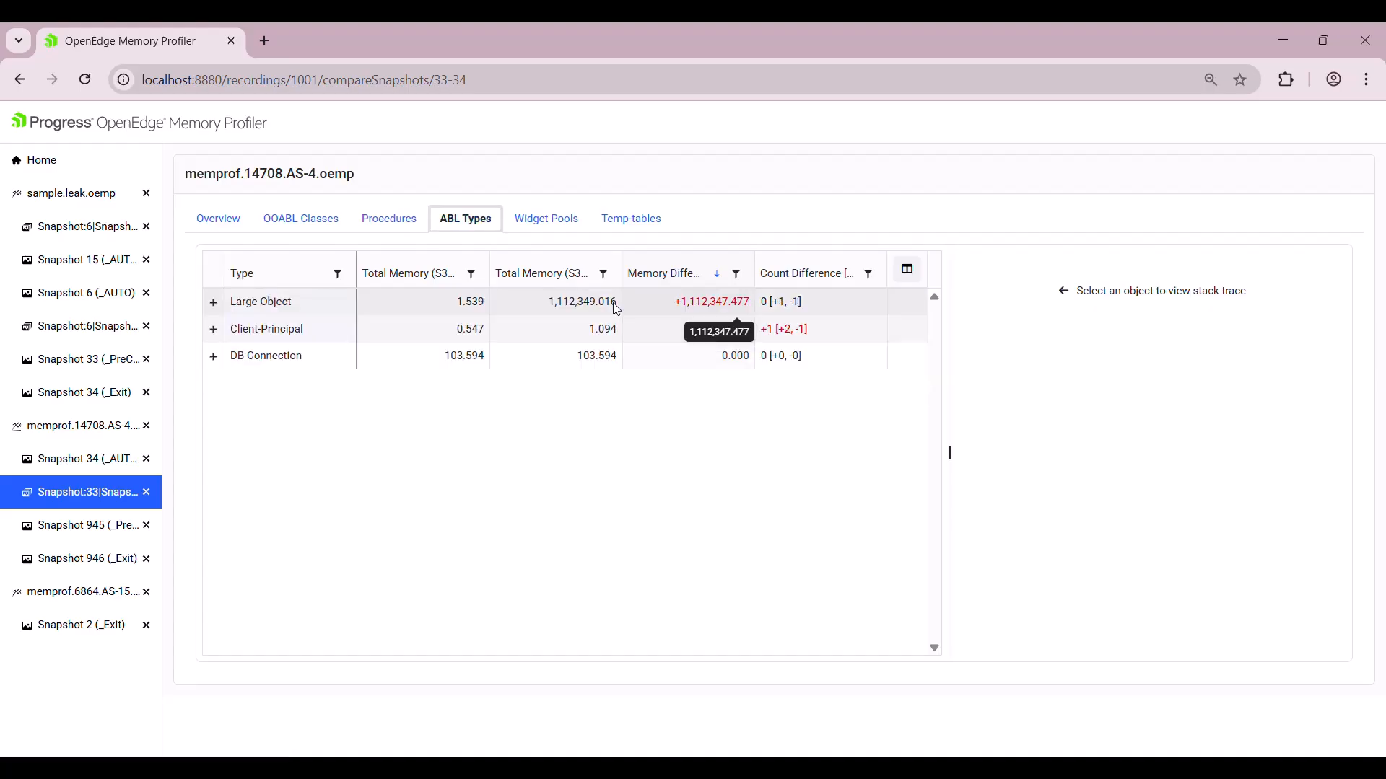
Review Widget Pools and the expanded Temp-table instances, then open the comparison table's column chooser.
left_click(557, 224)
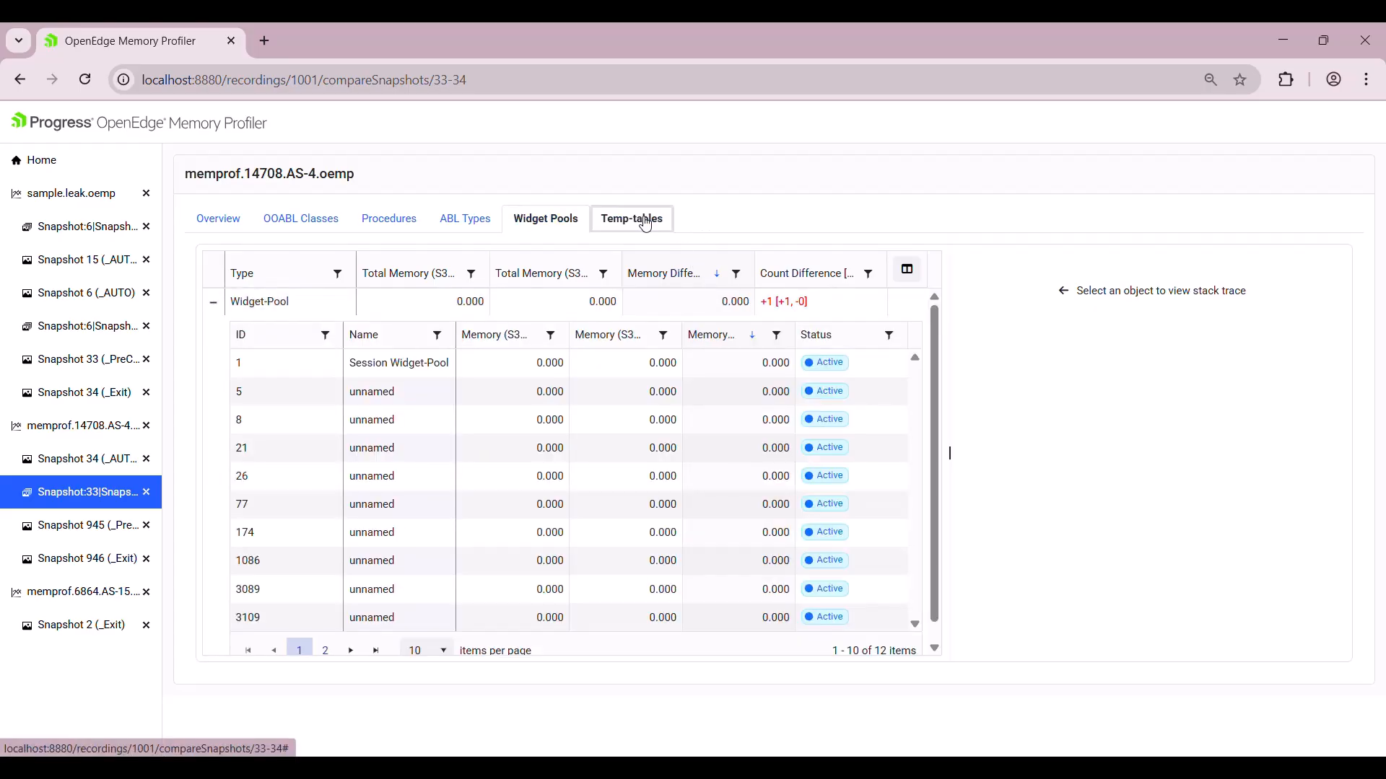
left_click(646, 223)
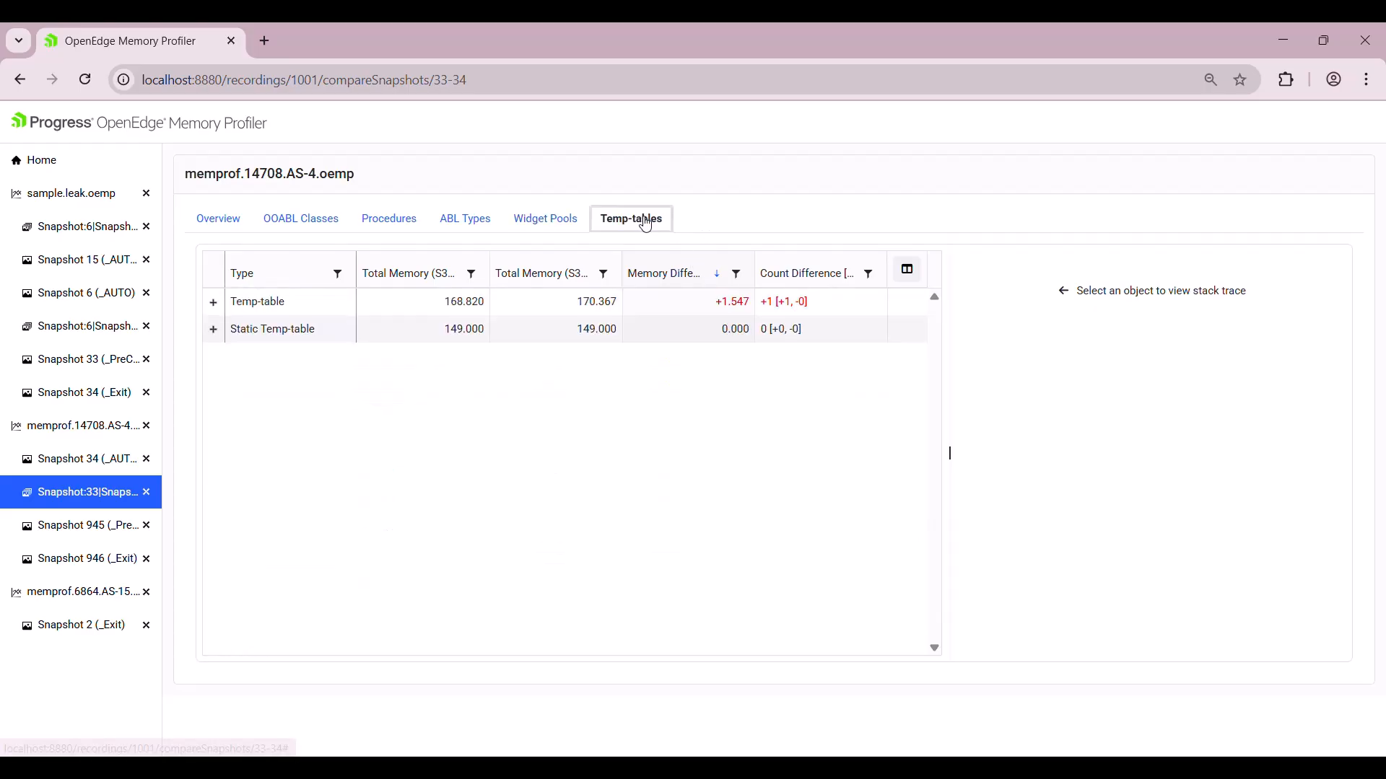
left_click(213, 302)
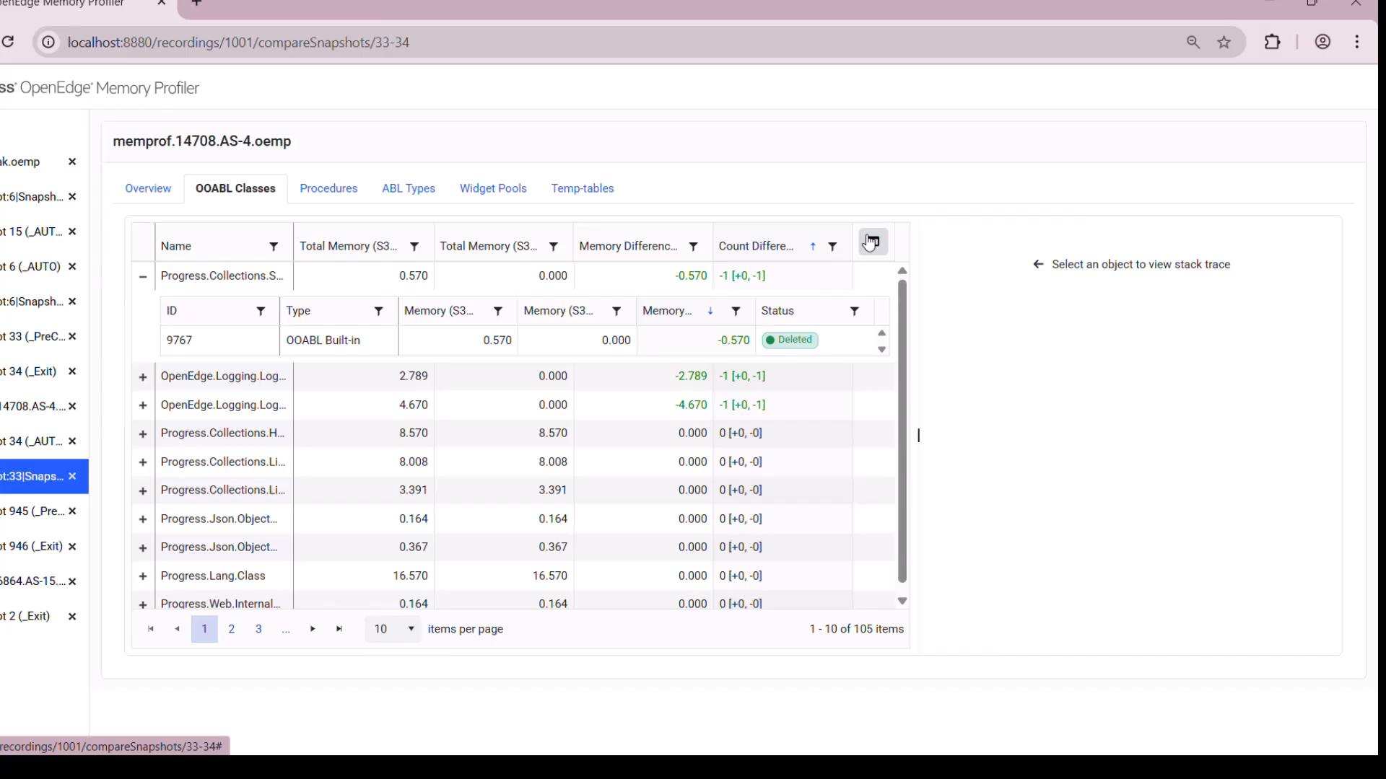
left_click(872, 241)
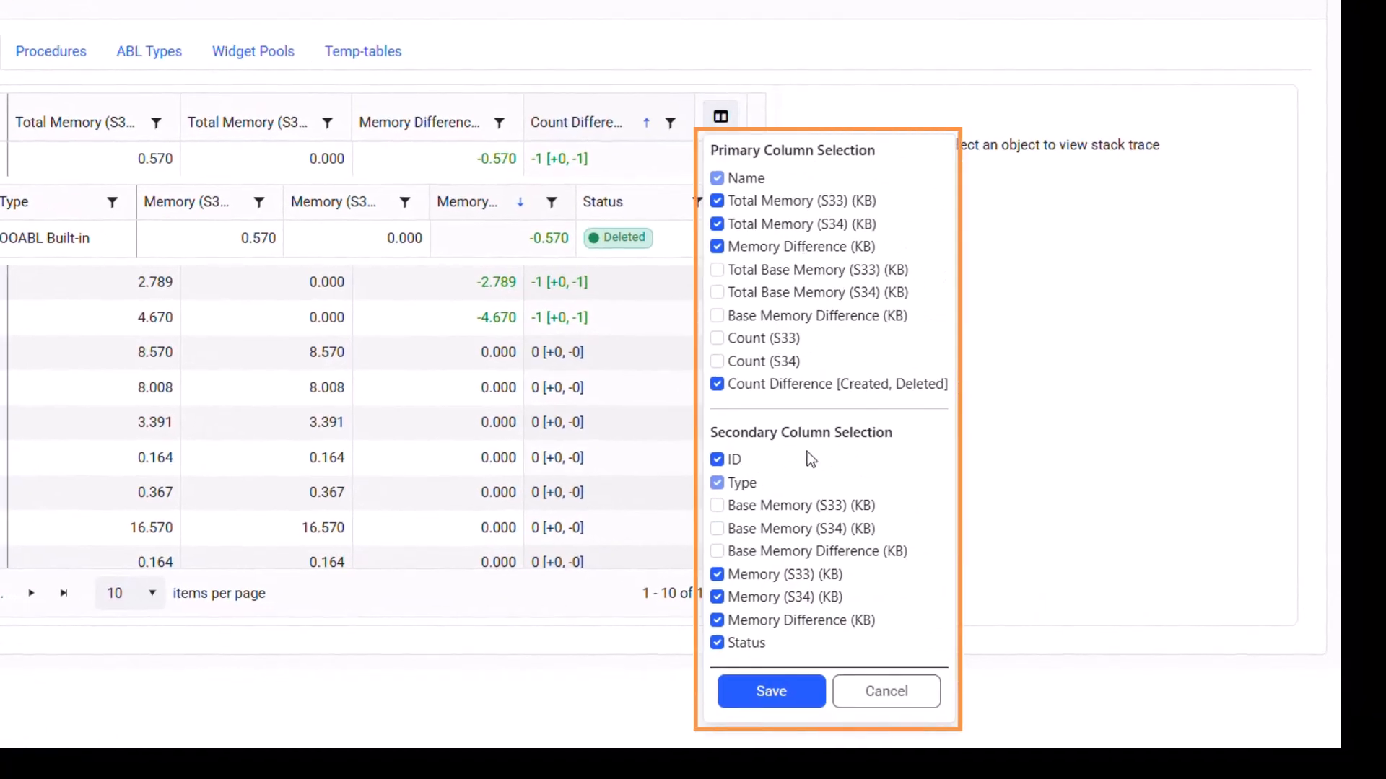